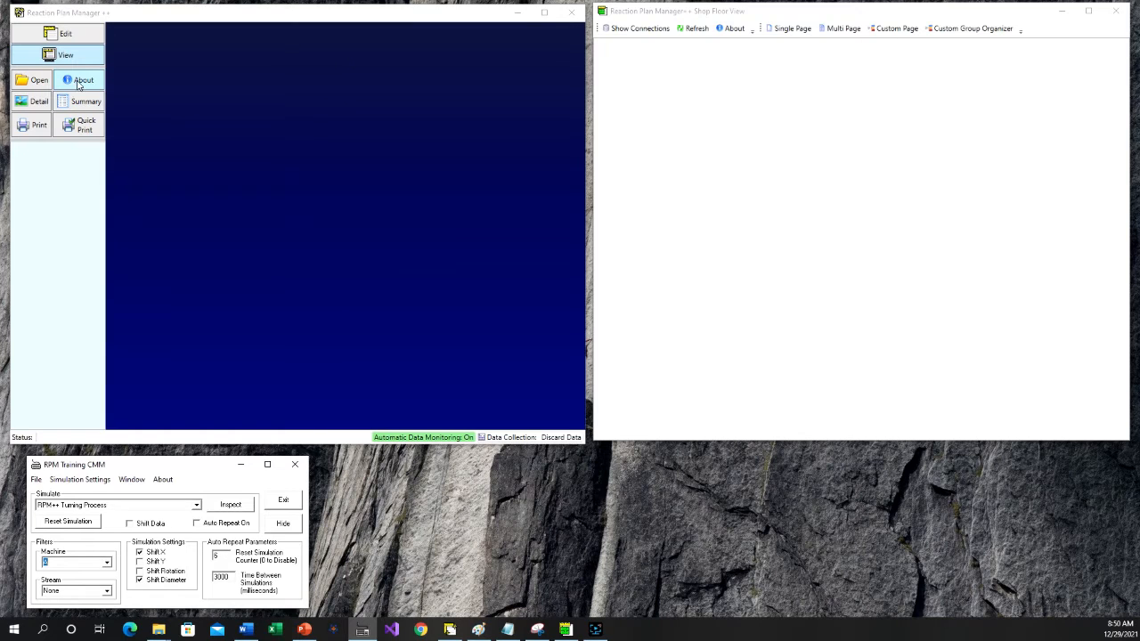
# - Open the Reaction Plan Manager++ database settings and enable sending data to the database
pyautogui.click(78, 84)
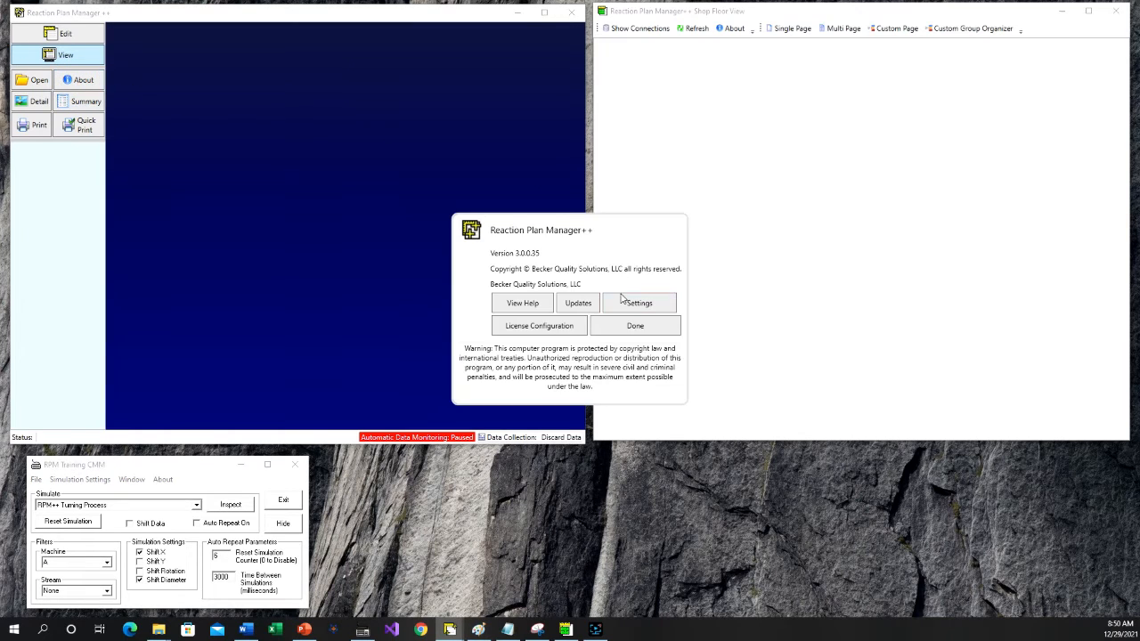
pyautogui.click(626, 306)
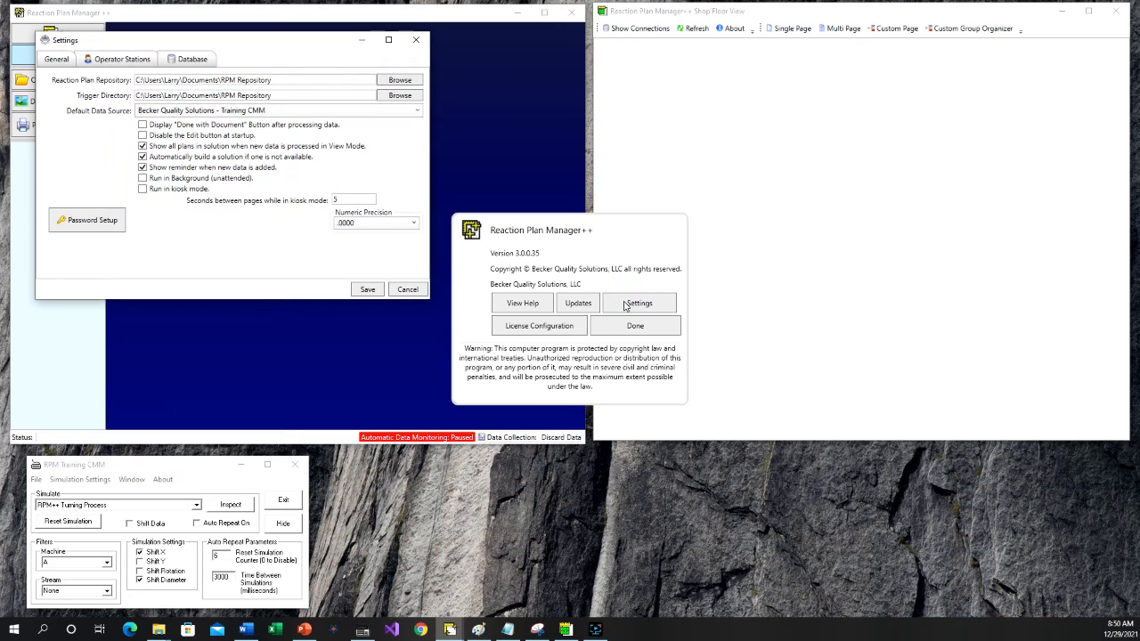
pyautogui.moveTo(216, 41); pyautogui.dragTo(330, 86)
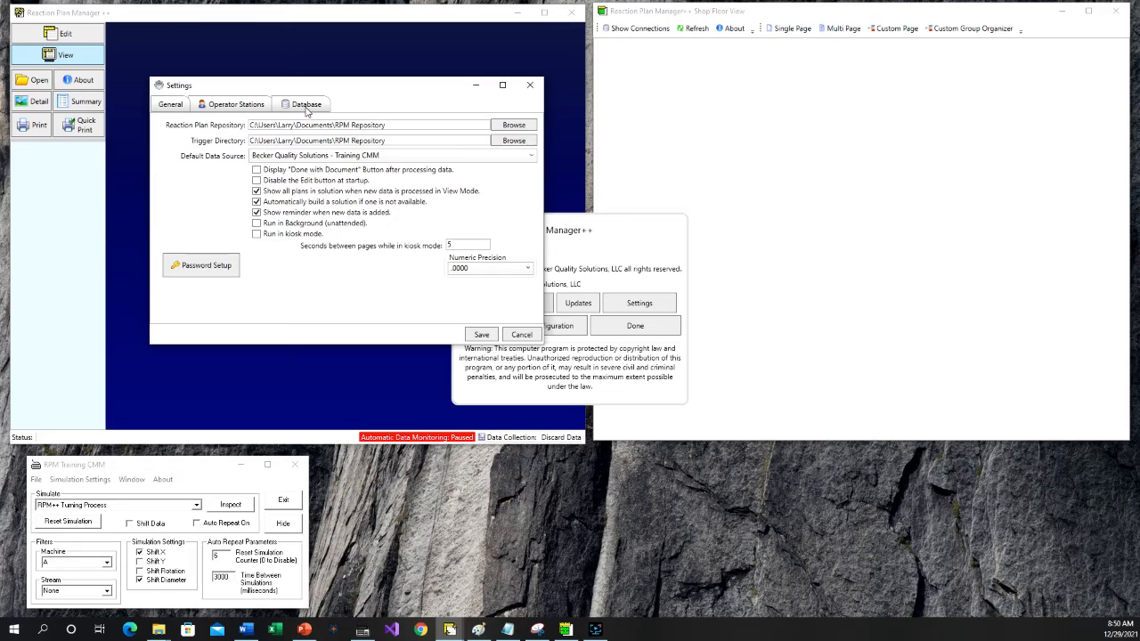
pyautogui.click(305, 106)
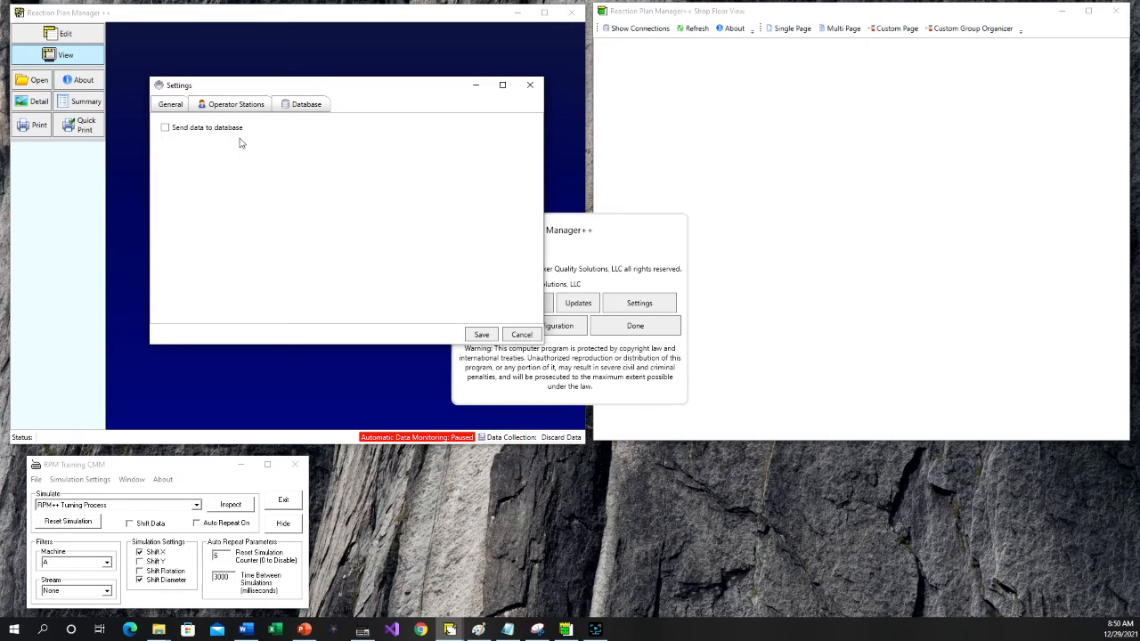
pyautogui.click(165, 127)
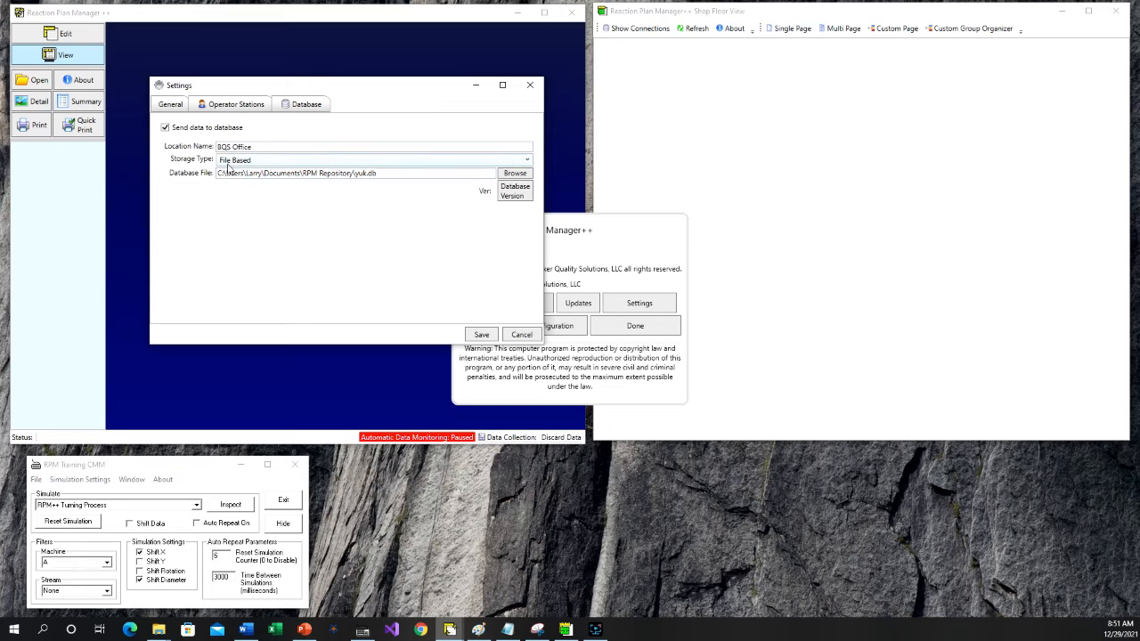
# - Switch the storage type to MS SQL Server to view its options and return it to File Based
pyautogui.click(281, 160)
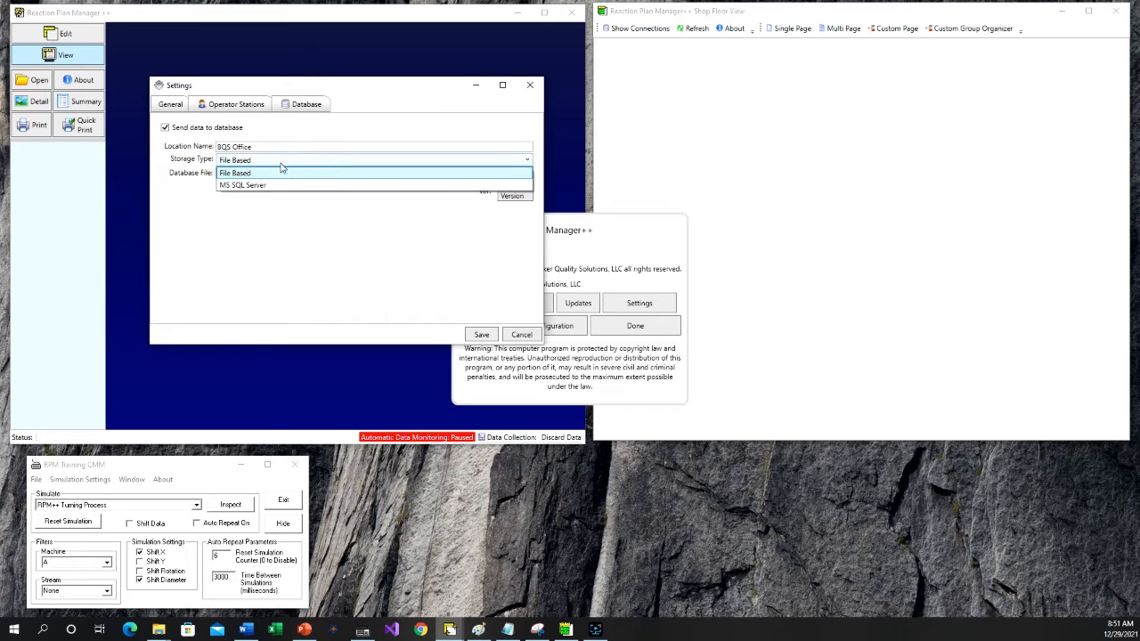
pyautogui.click(272, 187)
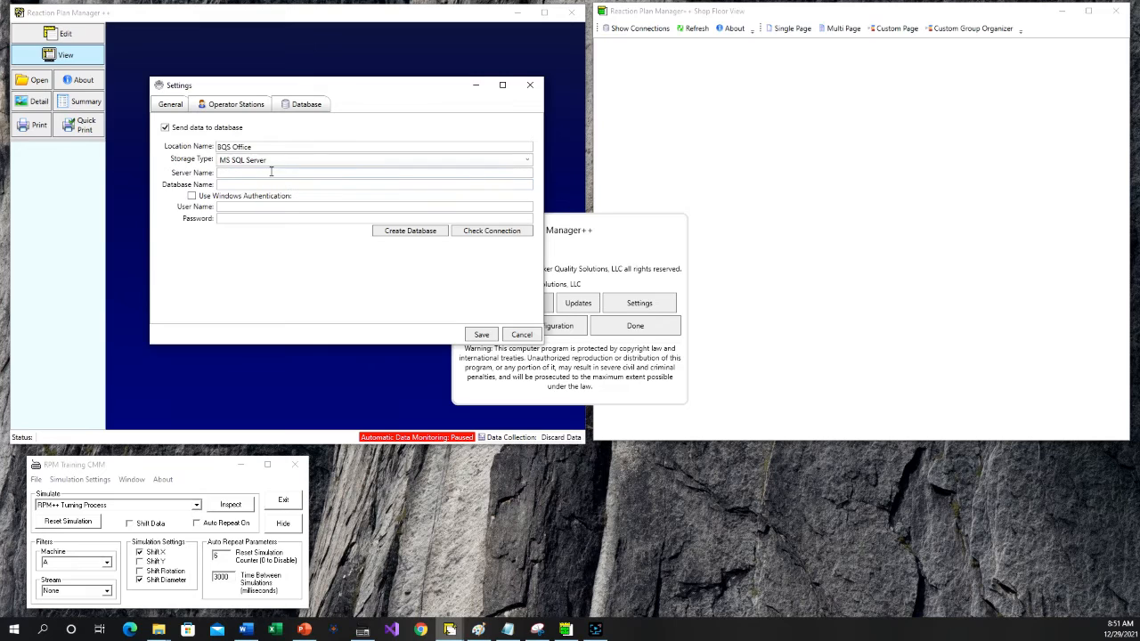
pyautogui.click(276, 162)
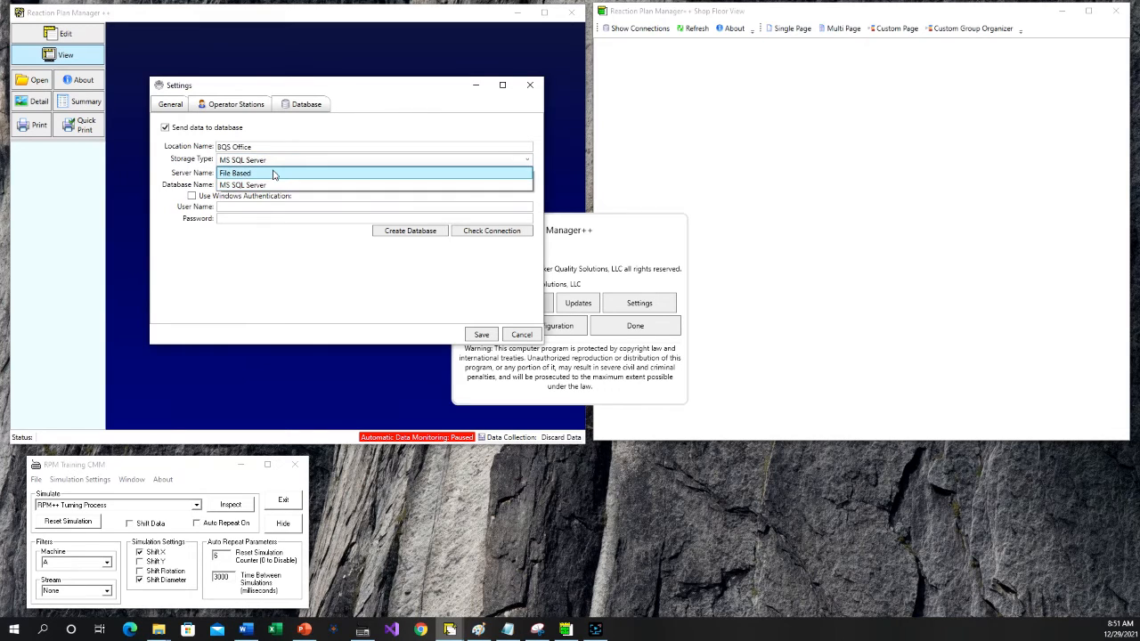
pyautogui.click(272, 173)
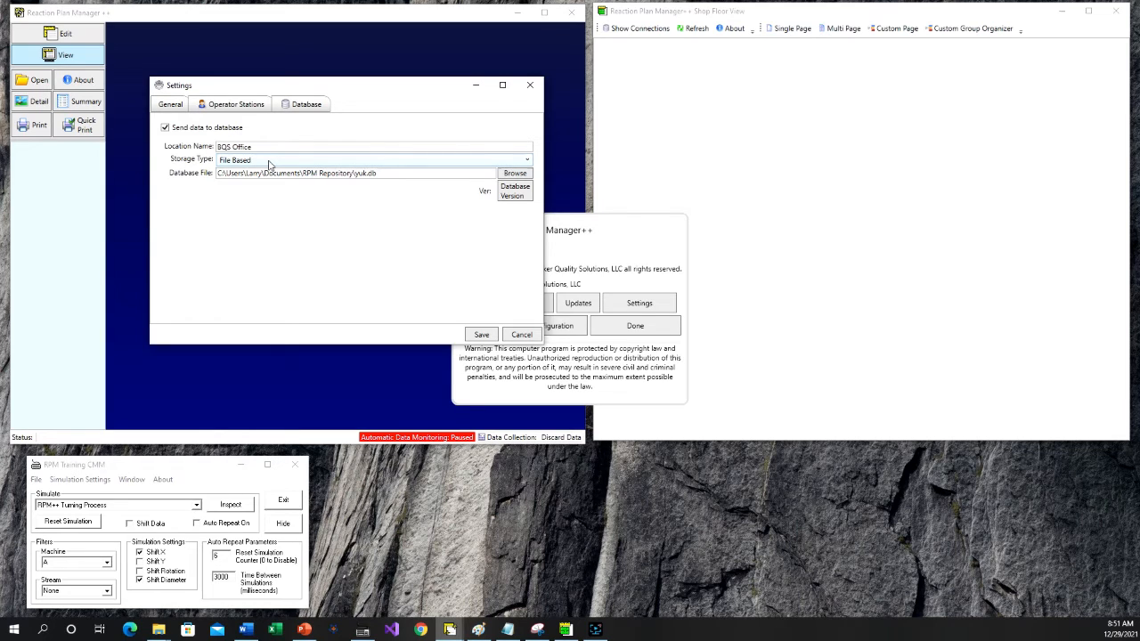
# - Create the database file StatusInfo in the RPM Repository folder and save the settings
pyautogui.click(514, 173)
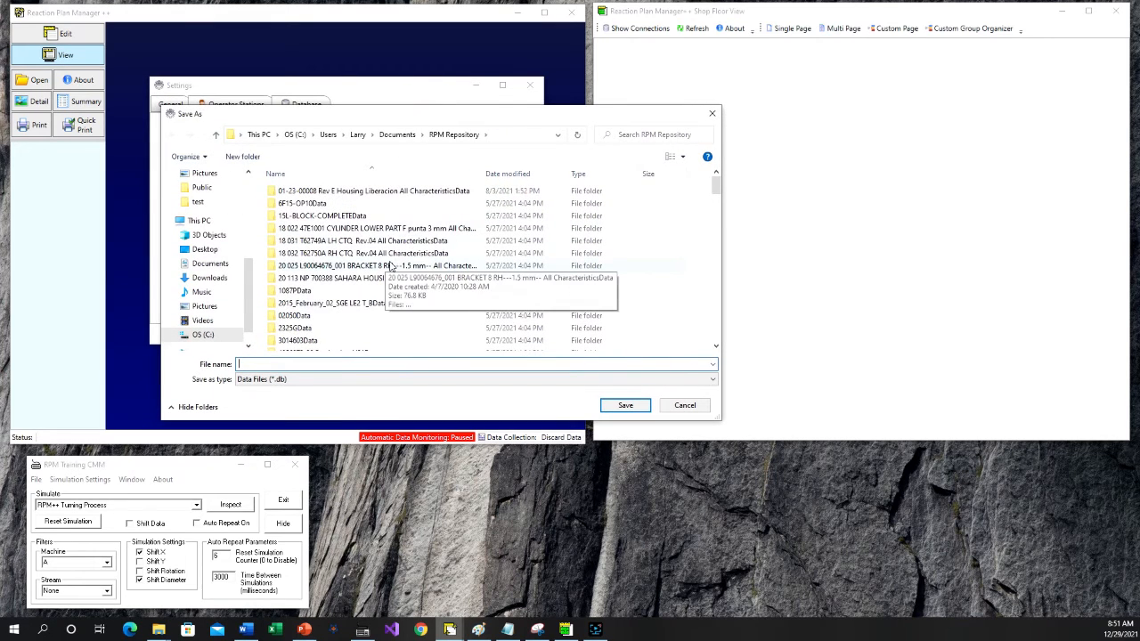
pyautogui.scroll(-2, 390, 270)
pyautogui.scroll(-3, 390, 271)
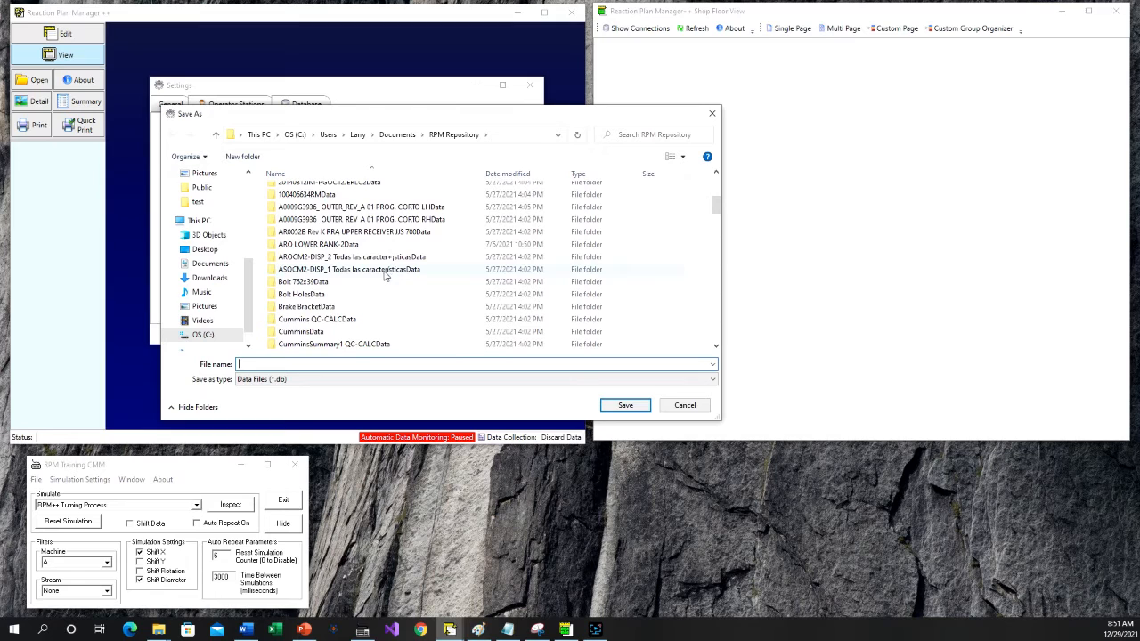
pyautogui.scroll(2, 358, 342)
pyautogui.click(319, 364)
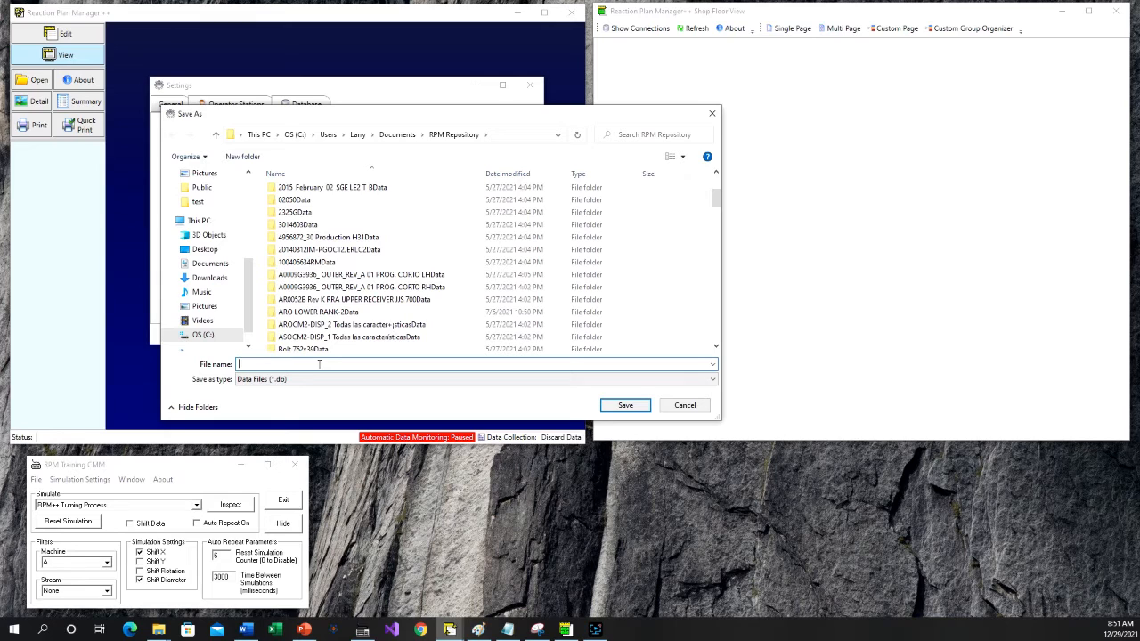
pyautogui.write('Solutions')
pyautogui.press('BackSpace')
pyautogui.press('BackSpace')
pyautogui.press('BackSpace')
pyautogui.press('BackSpace')
pyautogui.press('BackSpace')
pyautogui.press('BackSpace')
pyautogui.press('BackSpace')
pyautogui.press('BackSpace')
pyautogui.press('BackSpace')
pyautogui.write('StatusInfo')
pyautogui.click(619, 408)
pyautogui.click(622, 407)
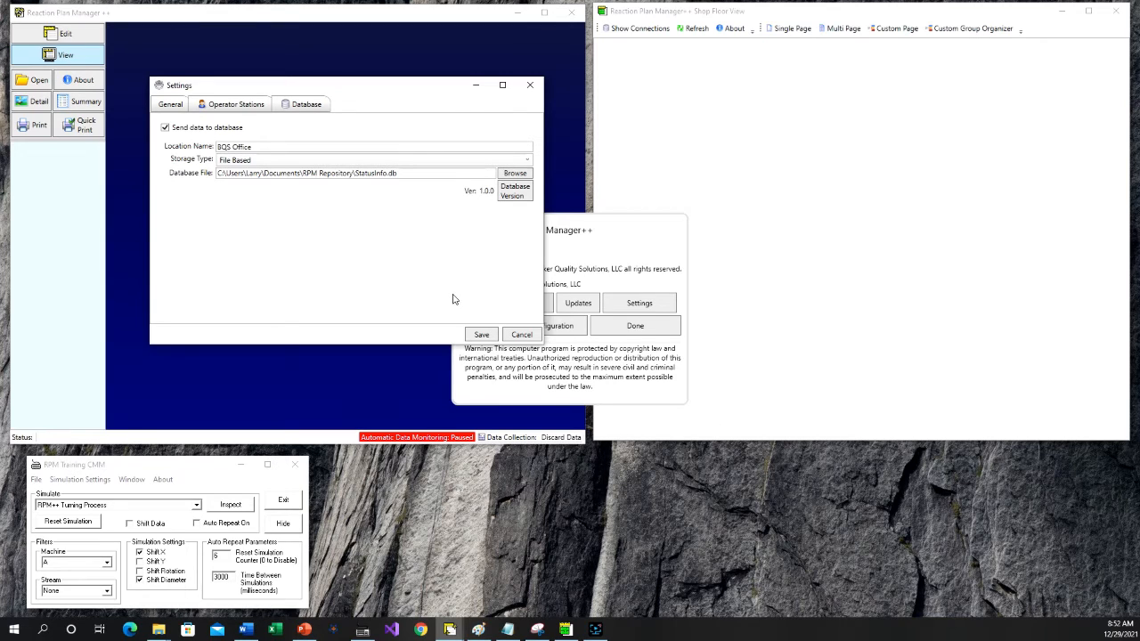
pyautogui.click(482, 336)
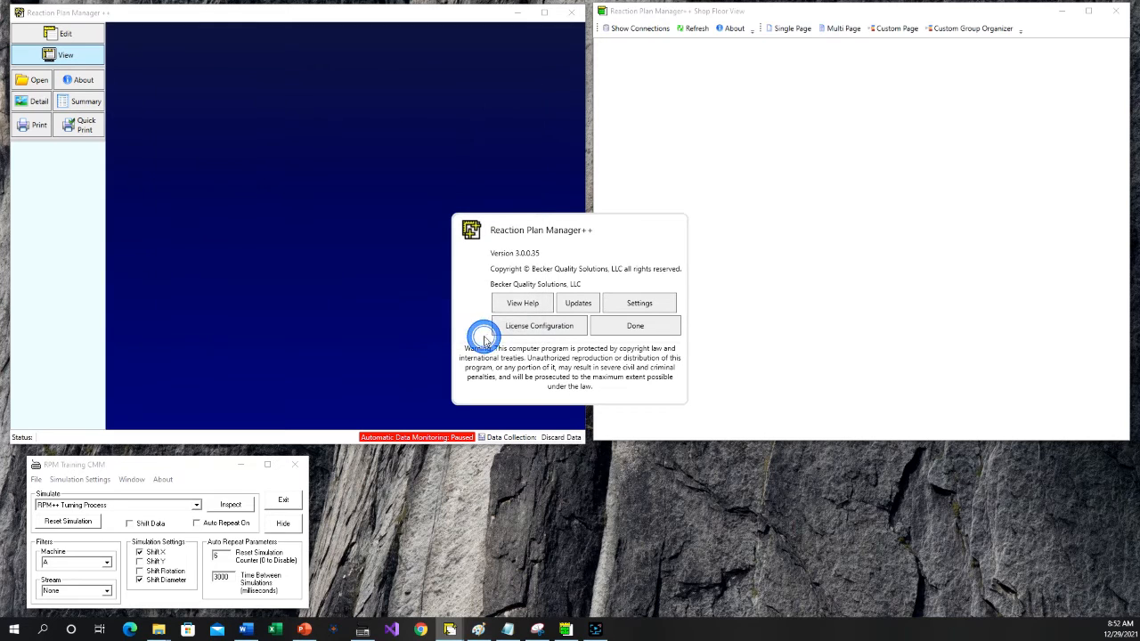
pyautogui.click(640, 327)
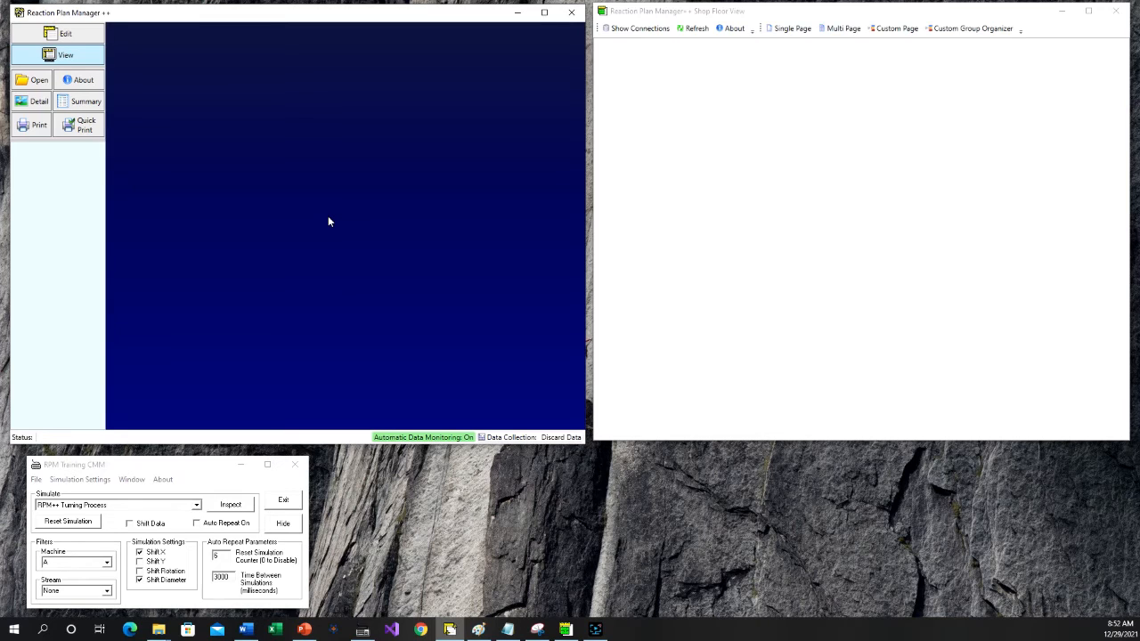
# - Choose the RPM++ Basics simulation in RPM Training CMM and run its inspection for machine A
pyautogui.click(196, 505)
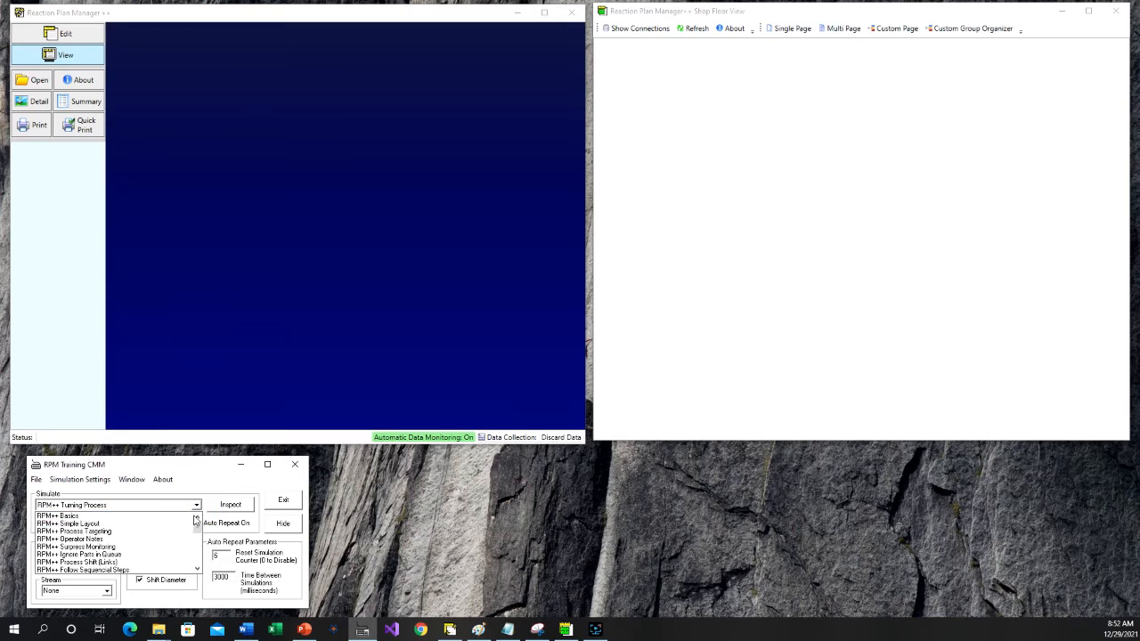
pyautogui.click(143, 516)
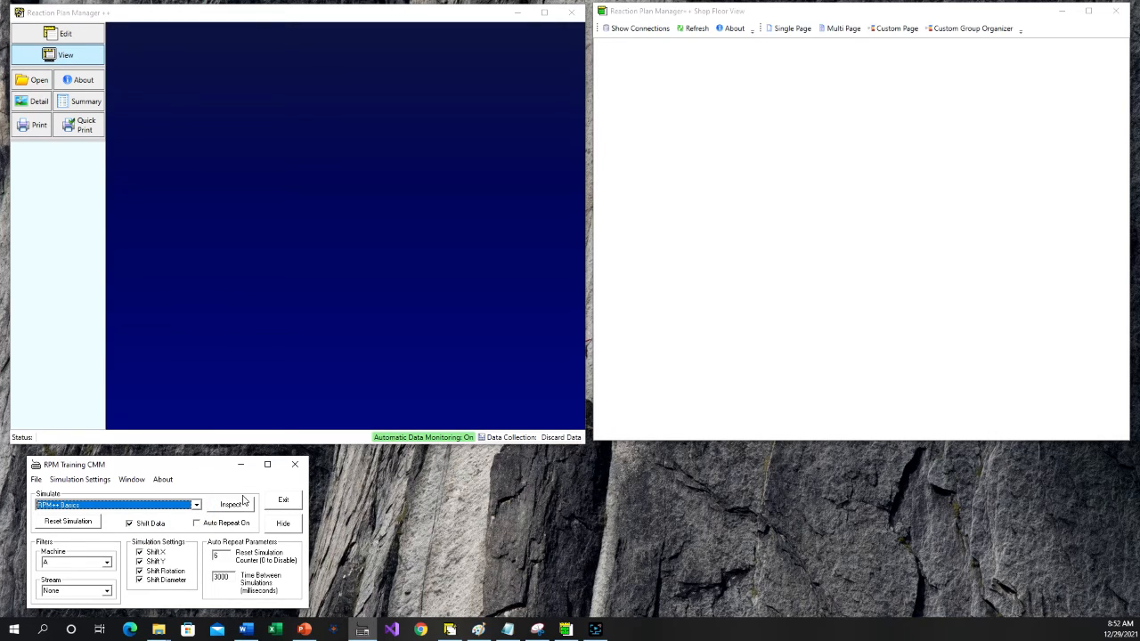
pyautogui.click(238, 506)
pyautogui.click(237, 509)
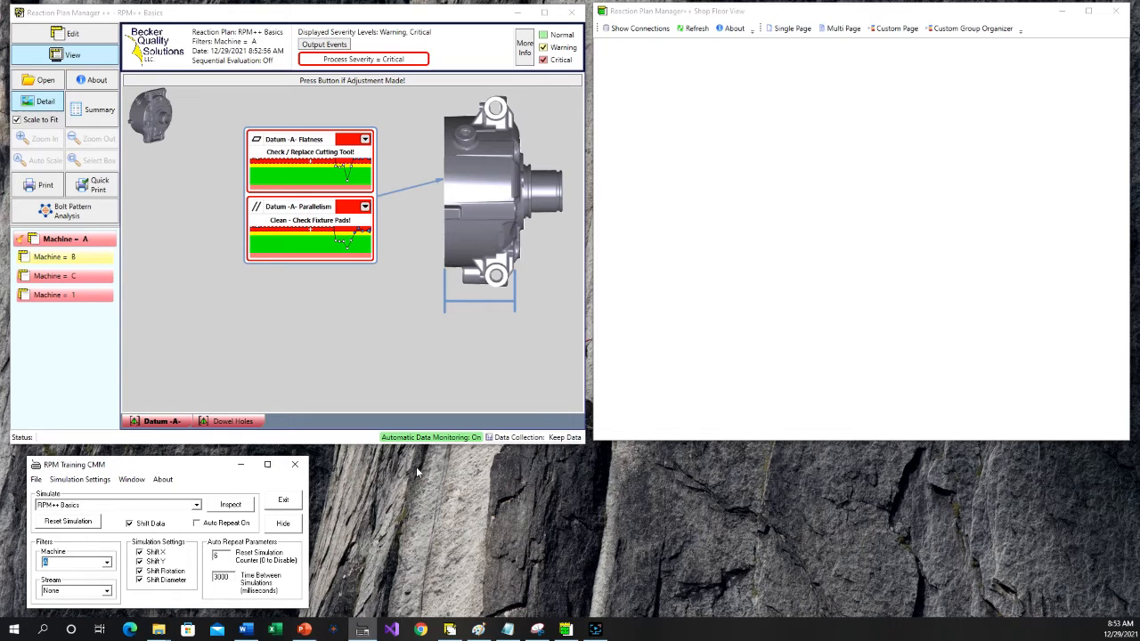
# - Choose the RPM++ Turning Process simulation and run its inspection twice for machine A
pyautogui.click(197, 505)
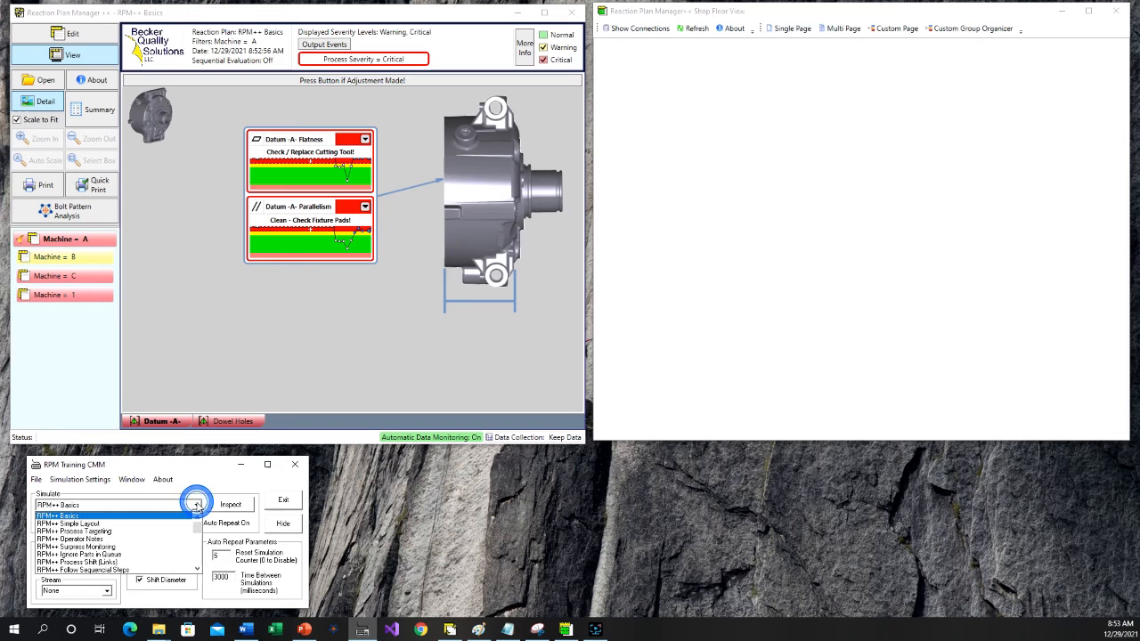
pyautogui.scroll(-2, 167, 545)
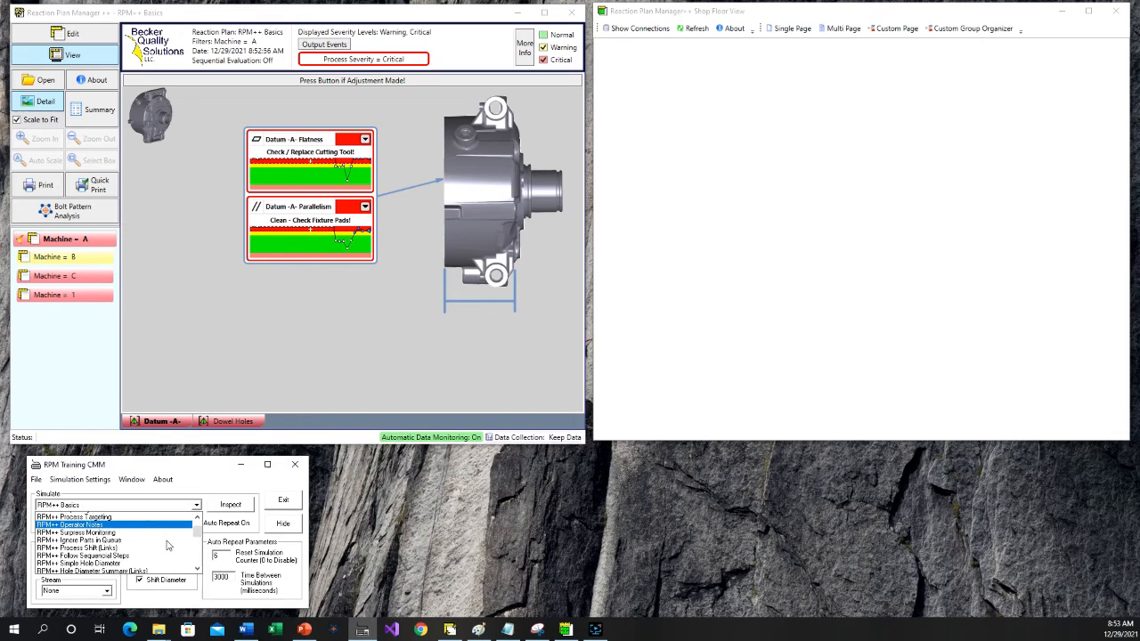
pyautogui.click(108, 562)
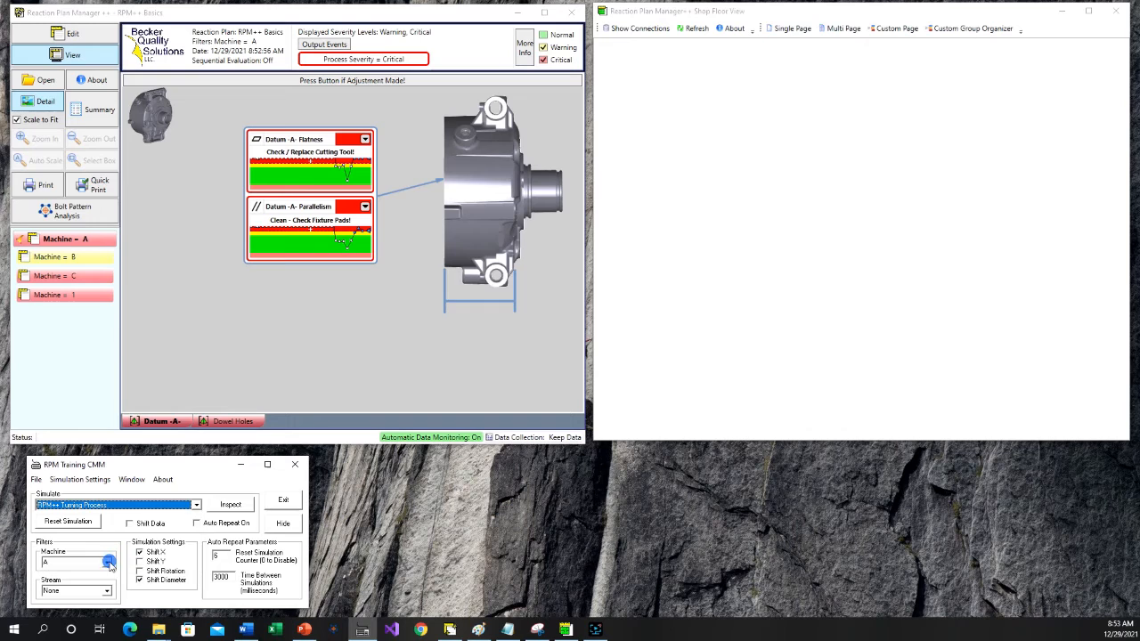
pyautogui.click(227, 504)
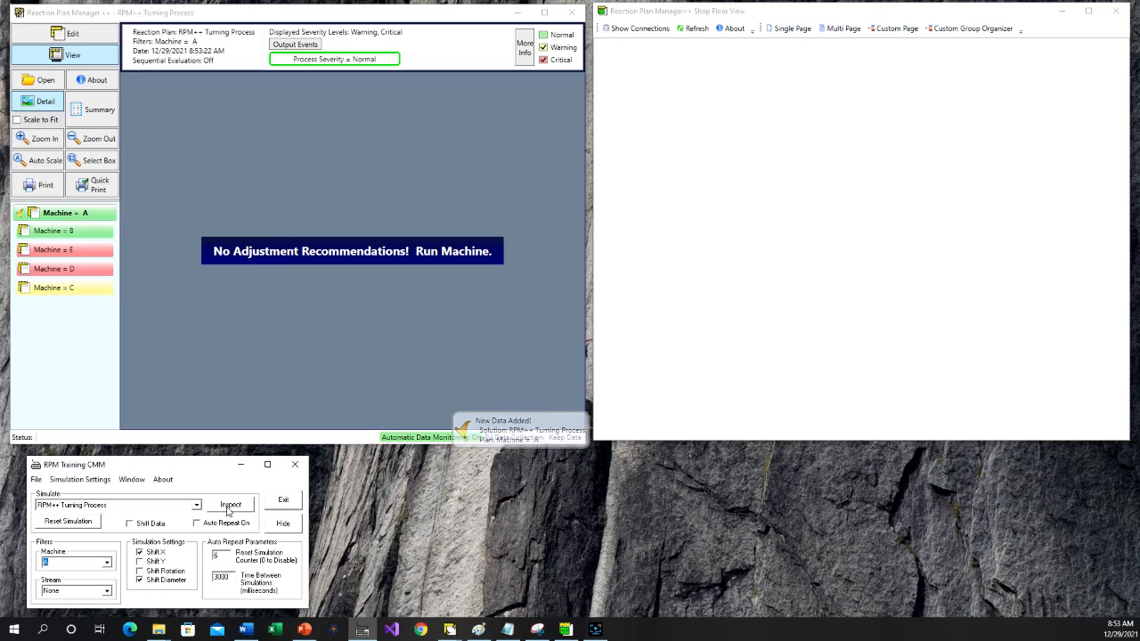
pyautogui.click(230, 505)
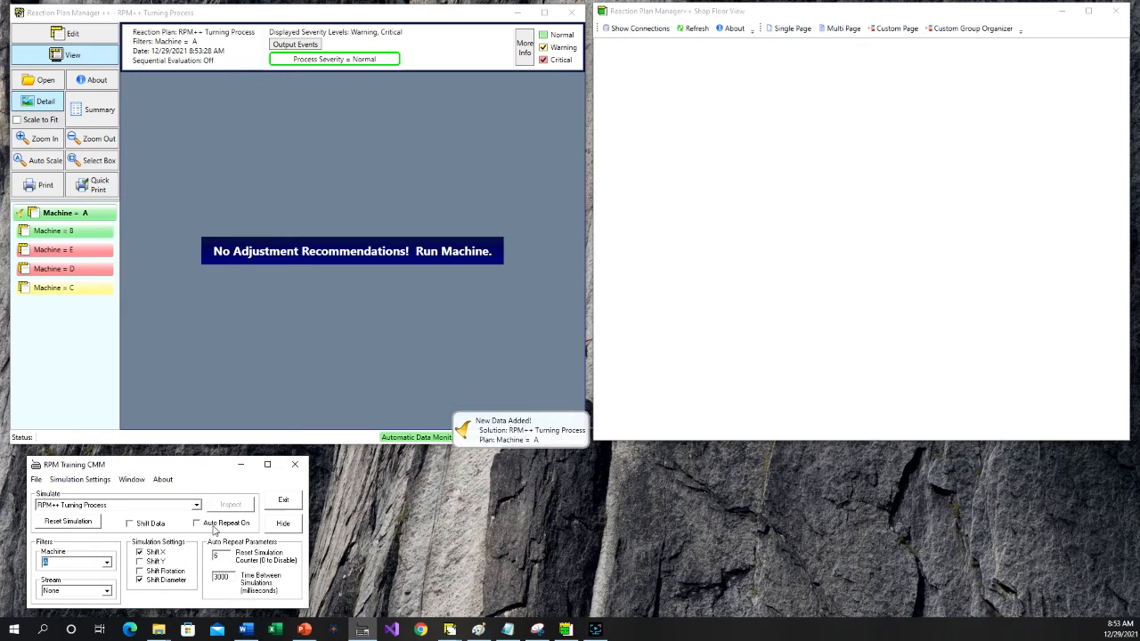
# - Choose the RPM++ Simple Layout simulation and run its inspection for machine A
pyautogui.click(197, 505)
pyautogui.scroll(5, 164, 544)
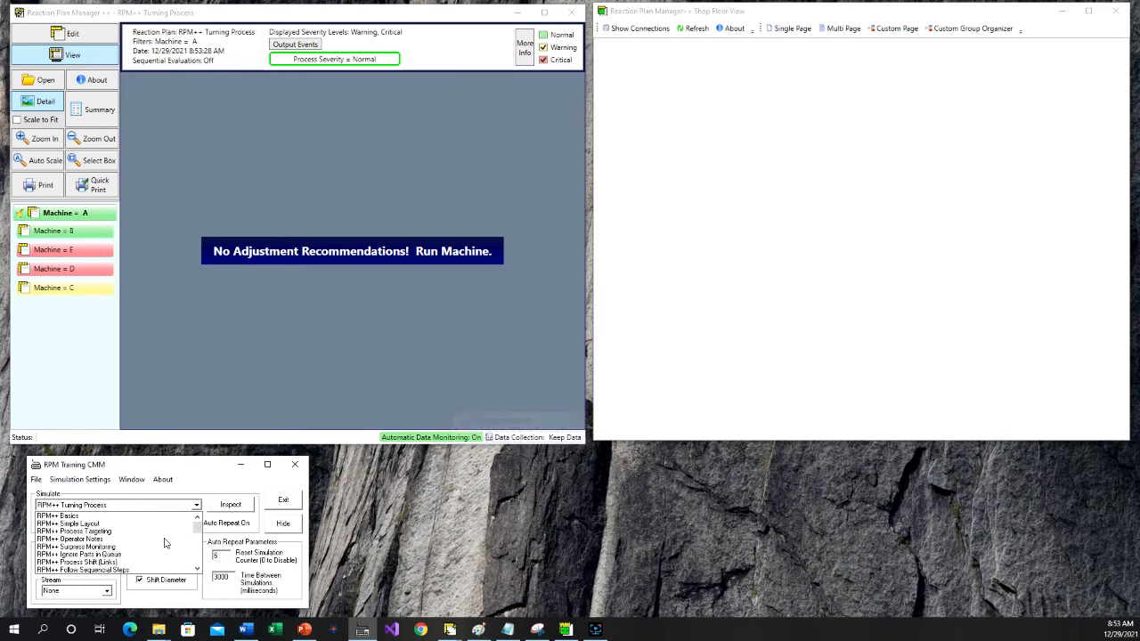
pyautogui.click(88, 518)
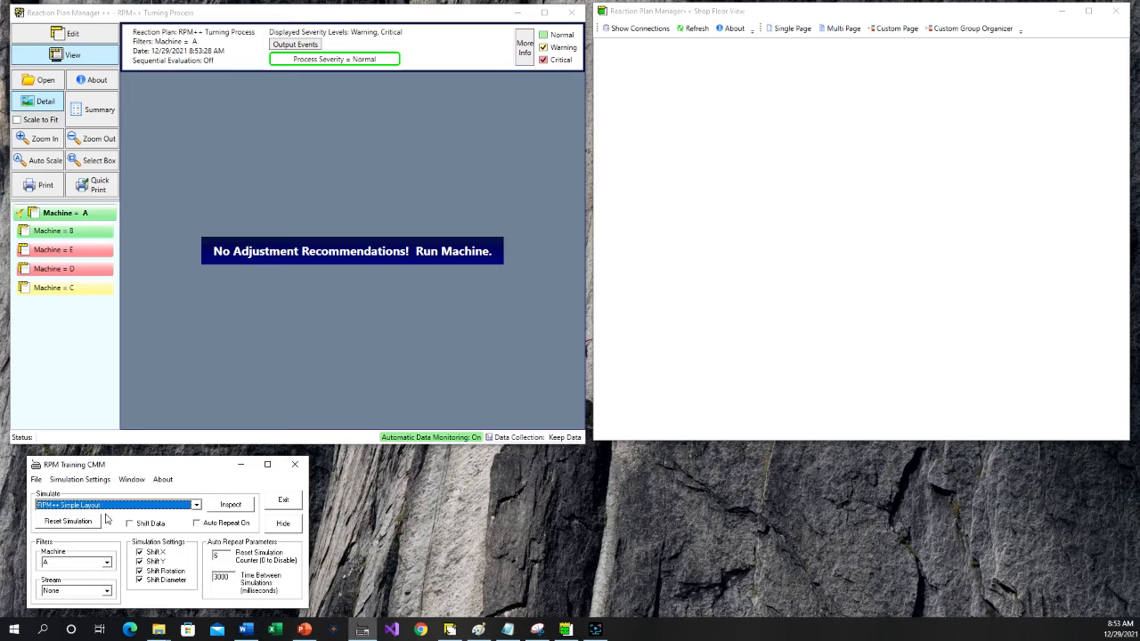
pyautogui.click(230, 505)
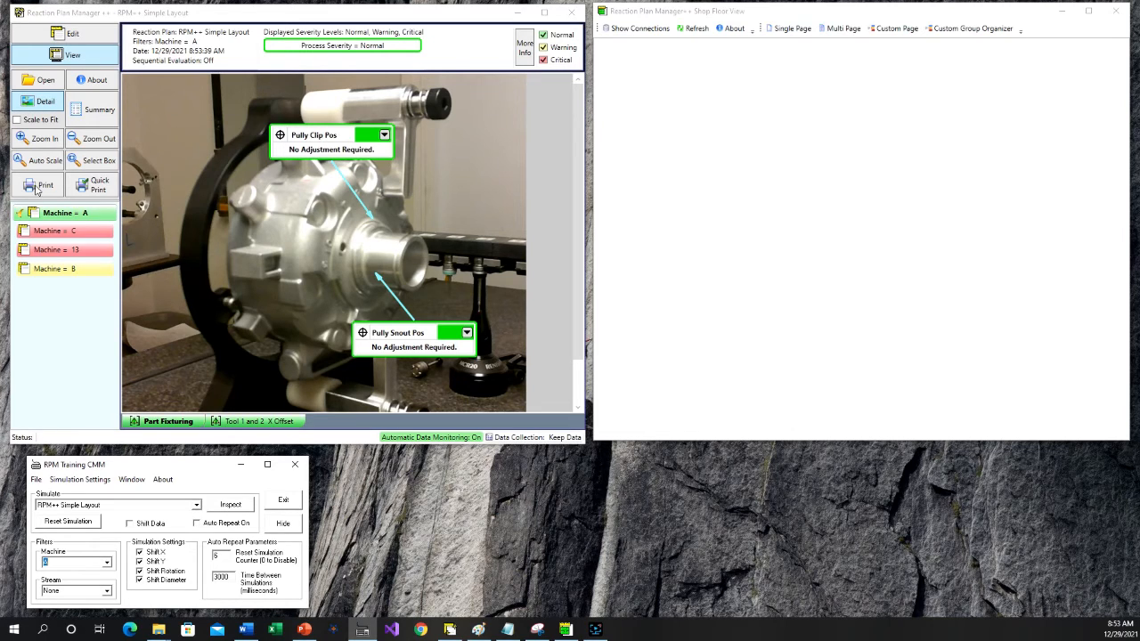
# - Reopen the Reaction Plan Manager++ database settings and change the storage type to MS SQL Server
pyautogui.click(94, 82)
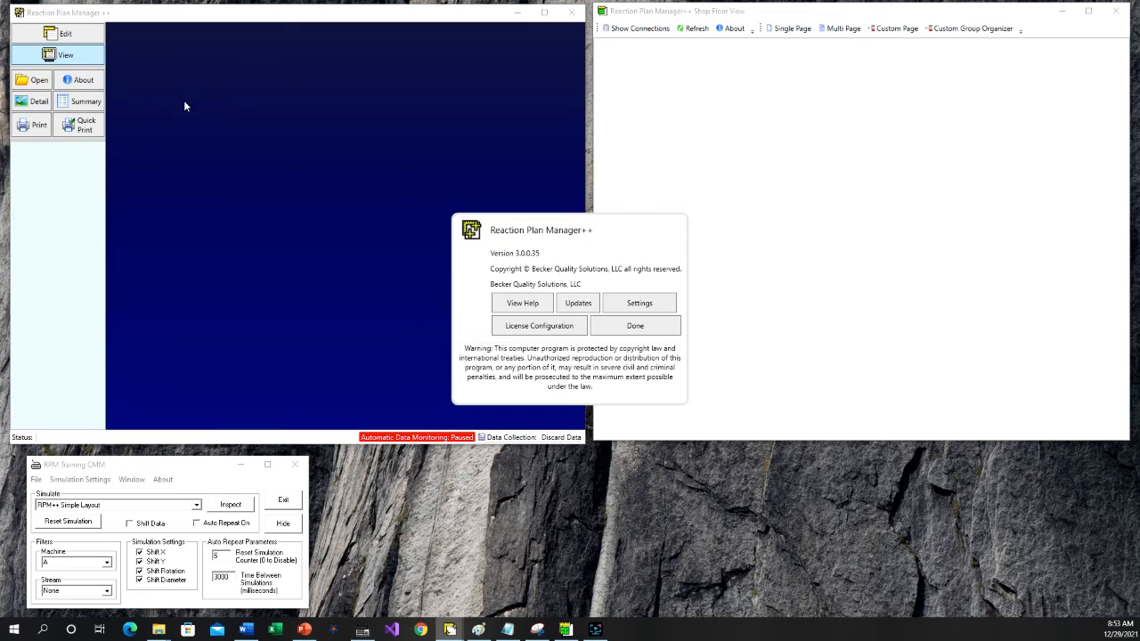
pyautogui.click(646, 307)
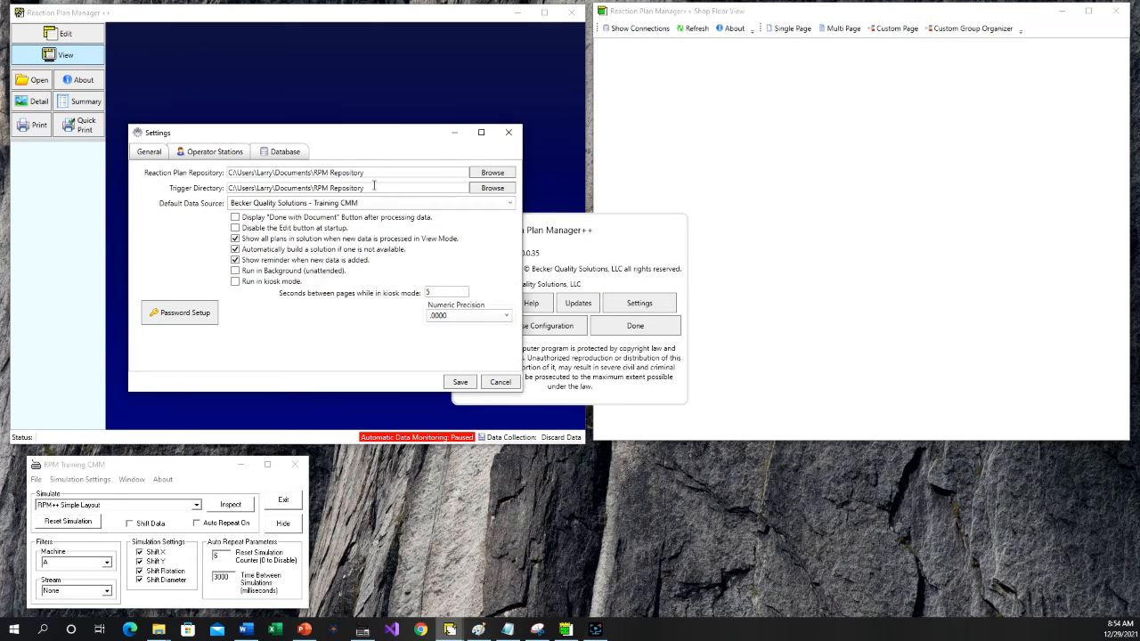
pyautogui.click(276, 158)
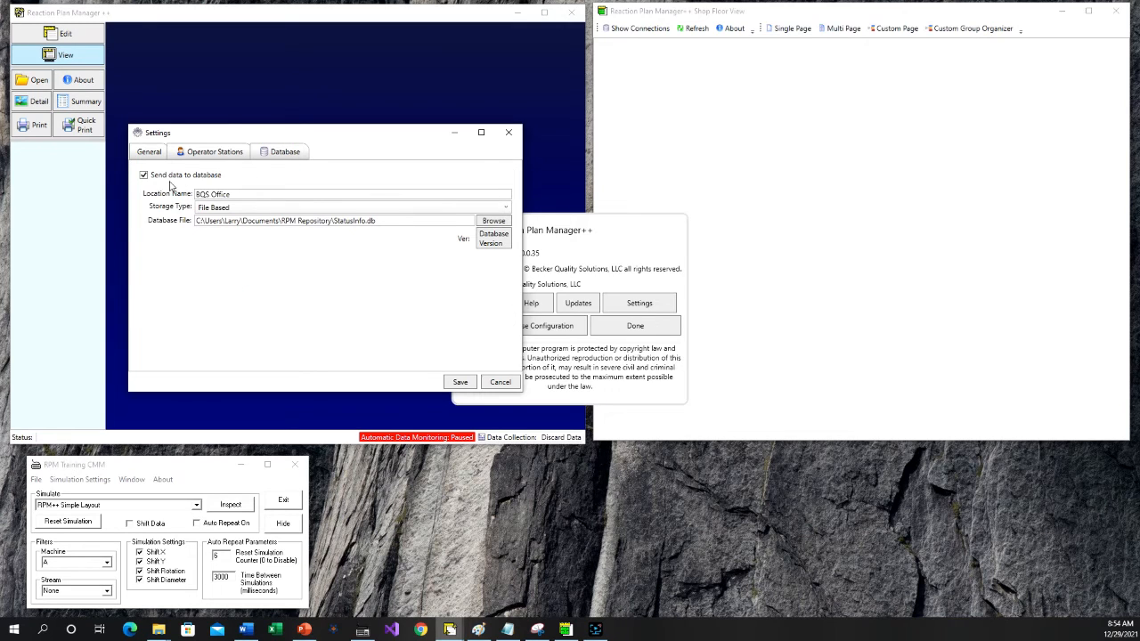
pyautogui.click(460, 208)
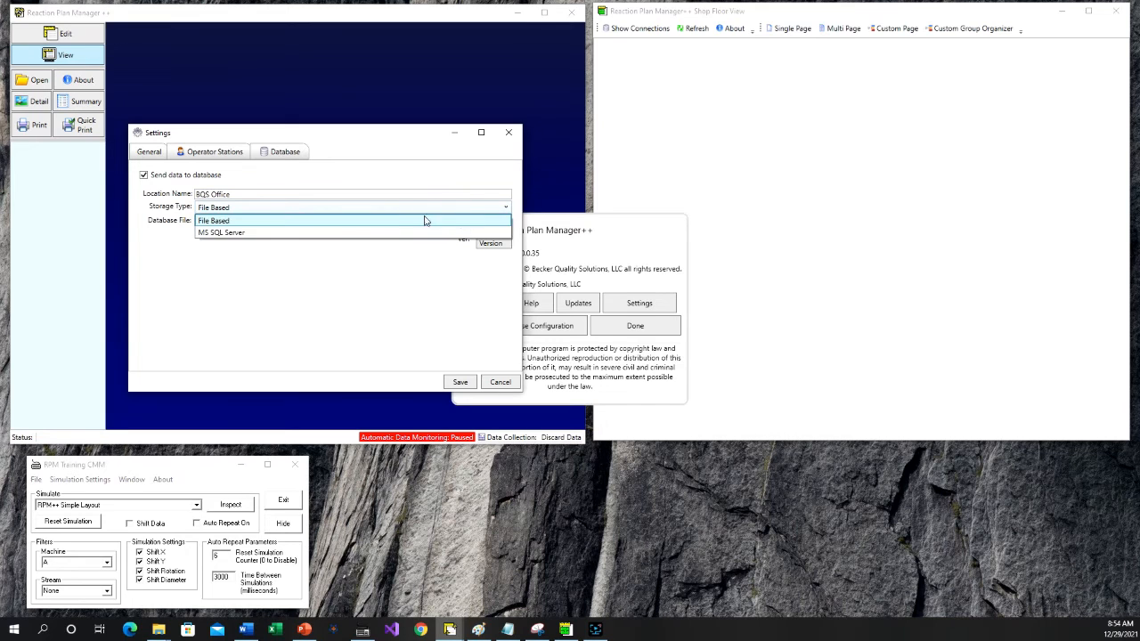
pyautogui.click(286, 234)
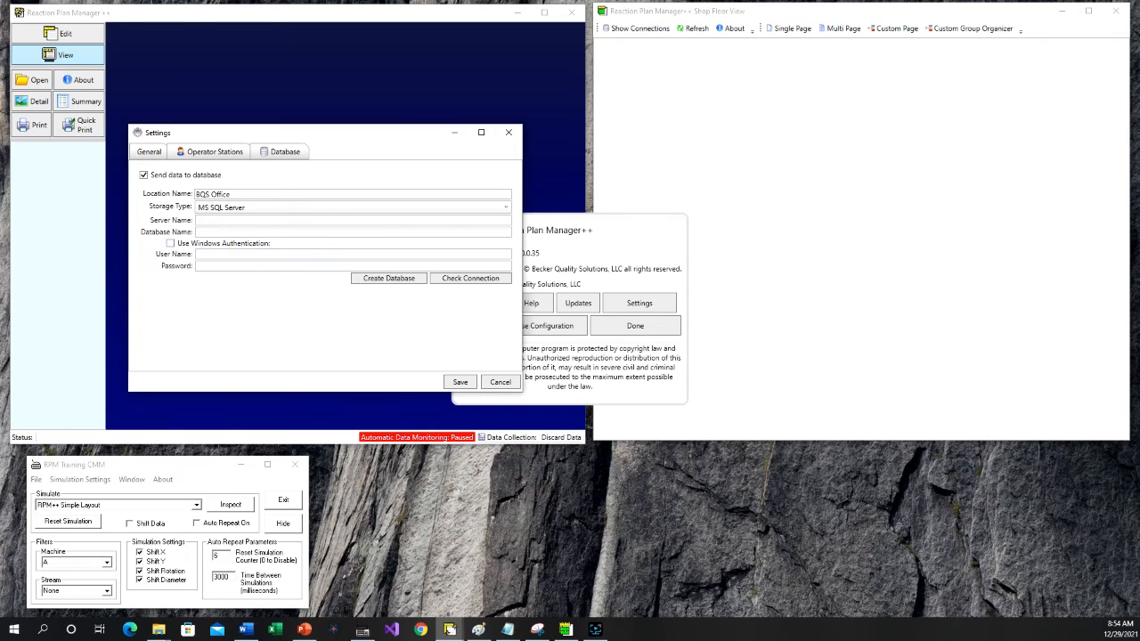
# - Copy in the SQL connection details: server name MAIN-PC\SQLEXPRESS and database name RPMShopFloorExample
pyautogui.hotkey('alt', 'Tab')
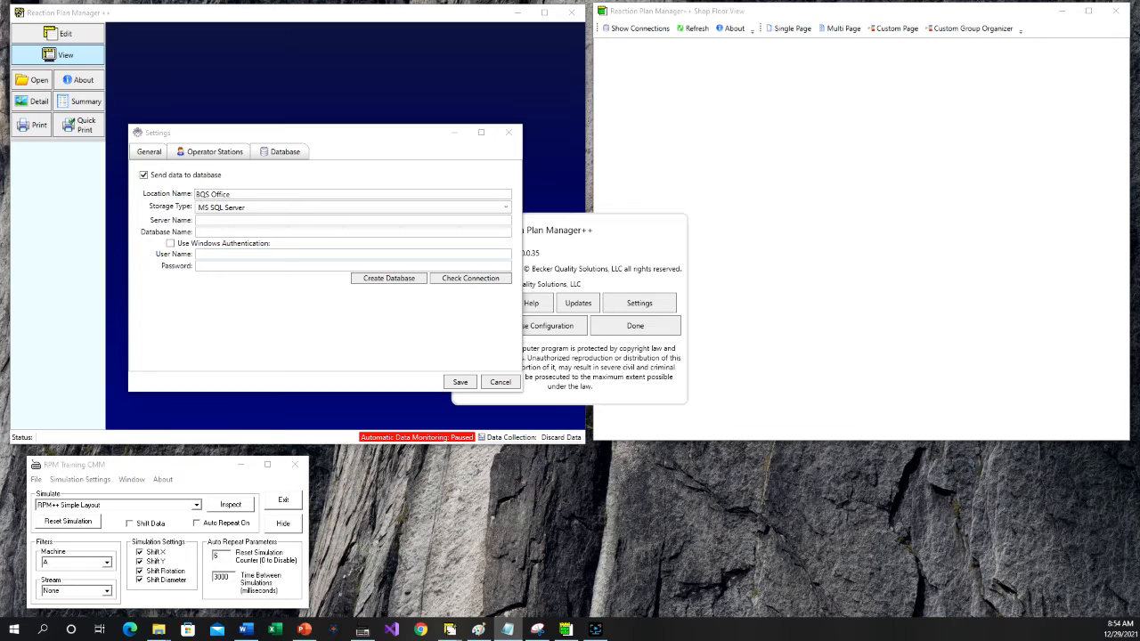
pyautogui.rightClick(262, 220)
pyautogui.click(239, 255)
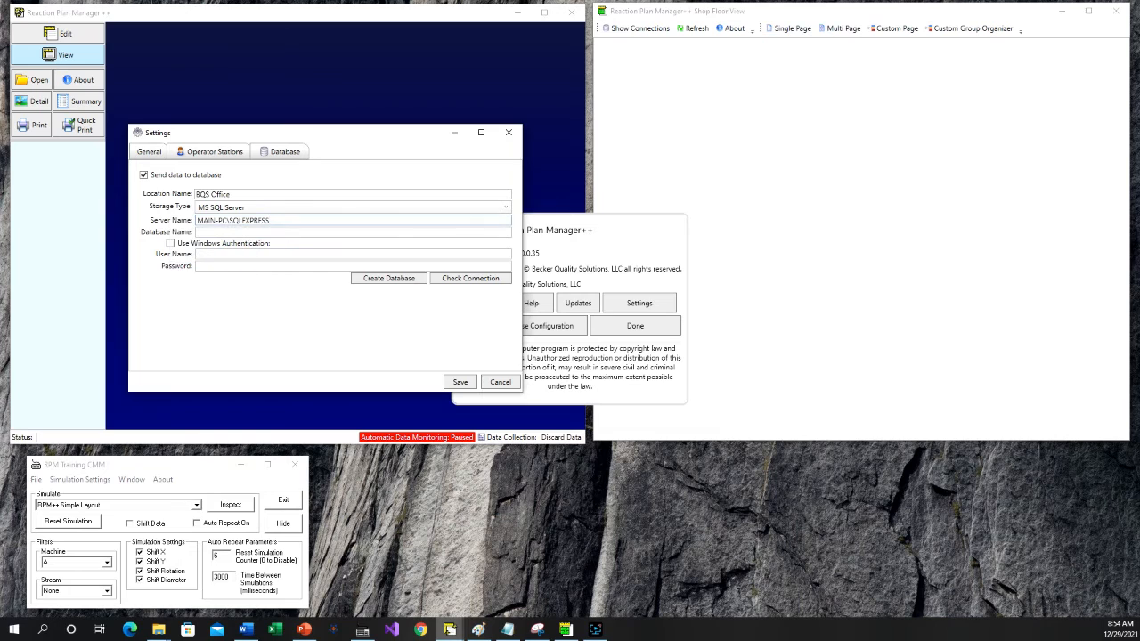
pyautogui.hotkey('alt', 'Tab')
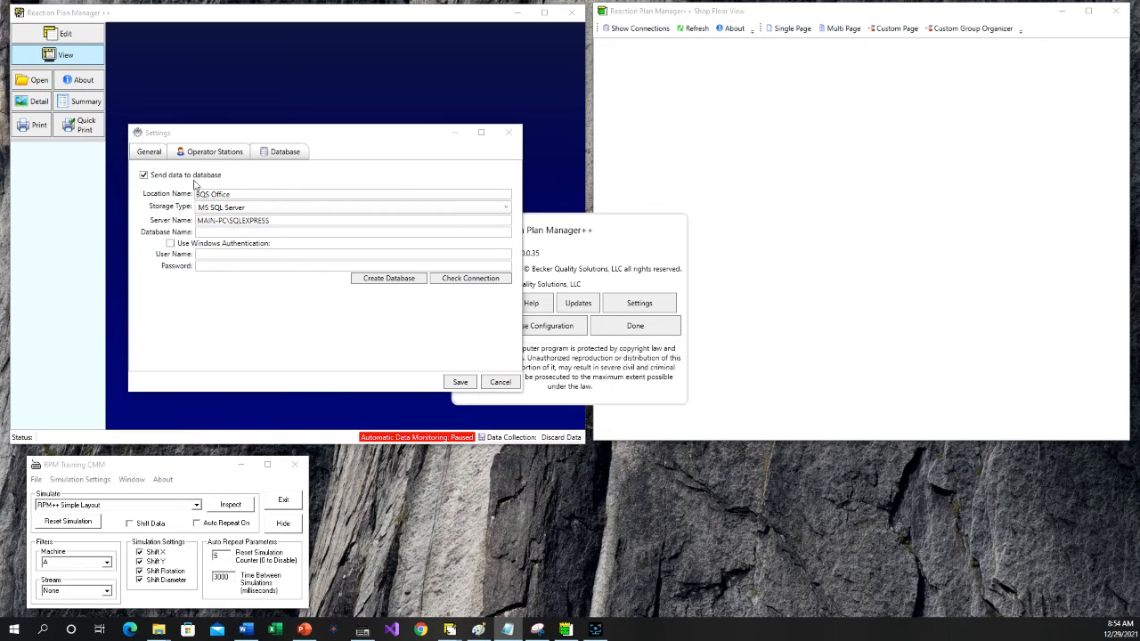
pyautogui.click(206, 233)
pyautogui.rightClick(206, 233)
pyautogui.click(185, 269)
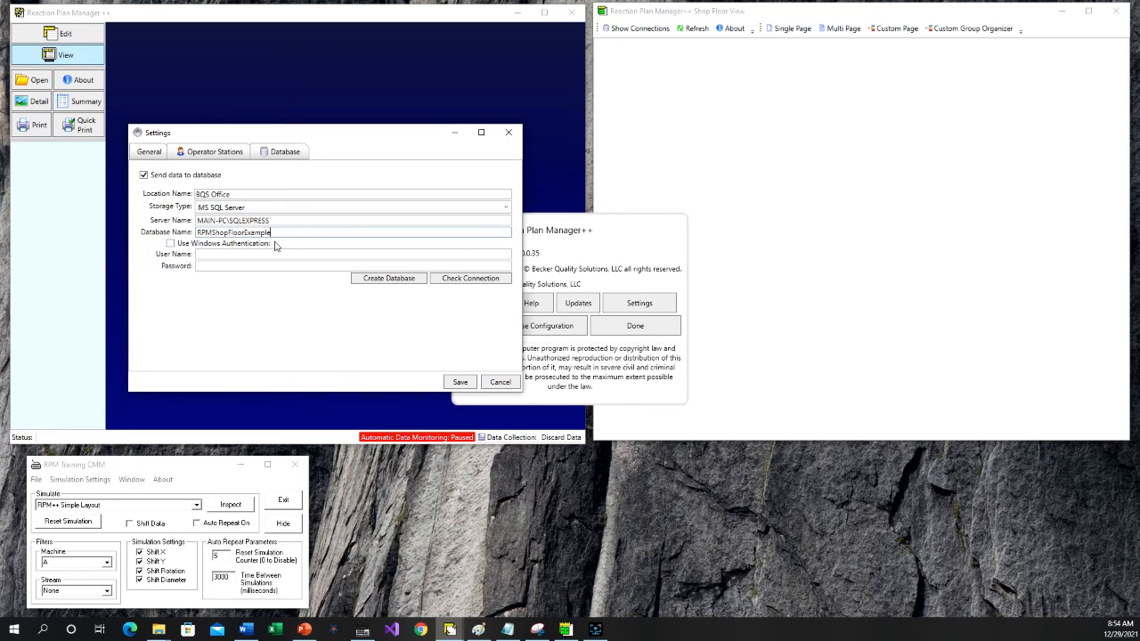
# - Enable Windows Authentication for the SQL Server connection and check the connection
pyautogui.click(172, 244)
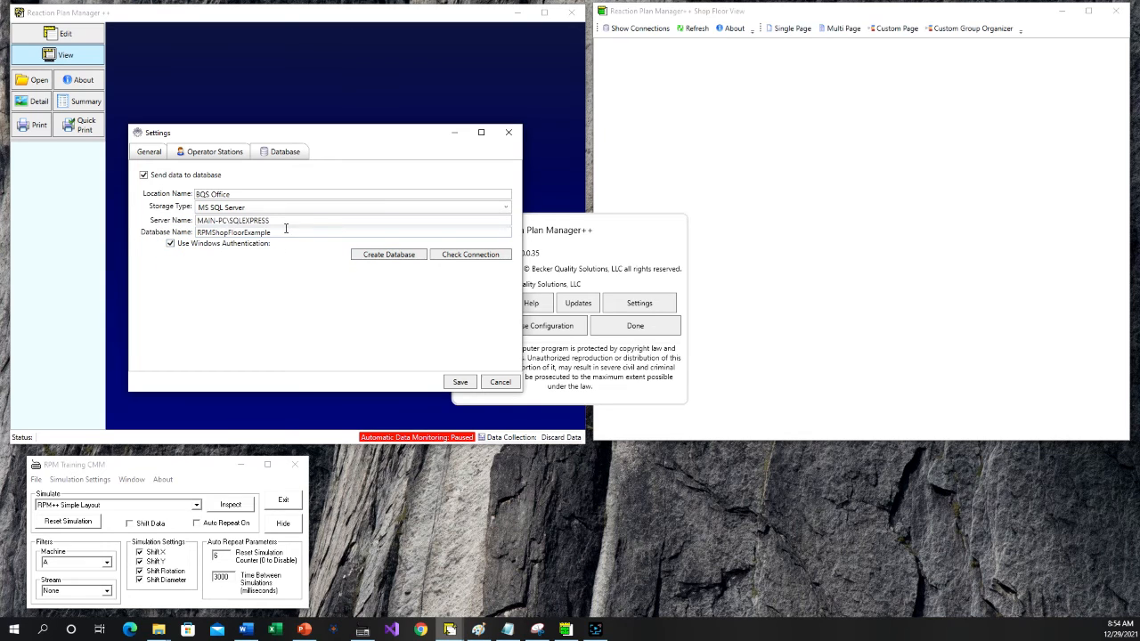
pyautogui.click(483, 258)
pyautogui.click(481, 255)
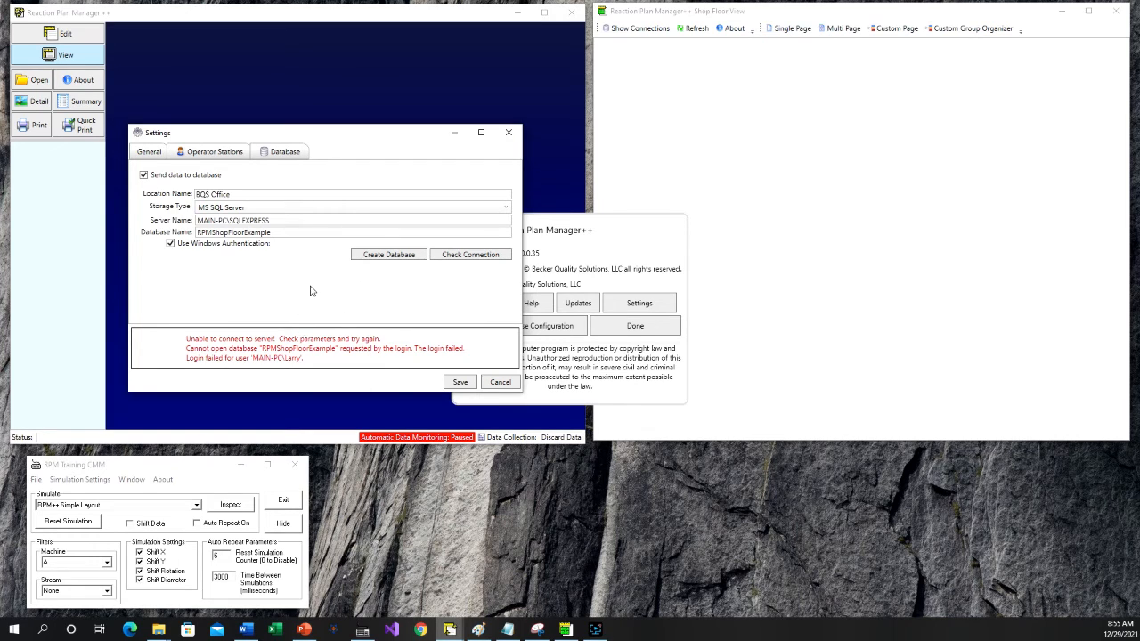
# - Create the RPMShopFloorExample database on server MAIN-PC\SQLEXPRESS using Windows Authentication, and close the SQL Database Manager
pyautogui.click(396, 258)
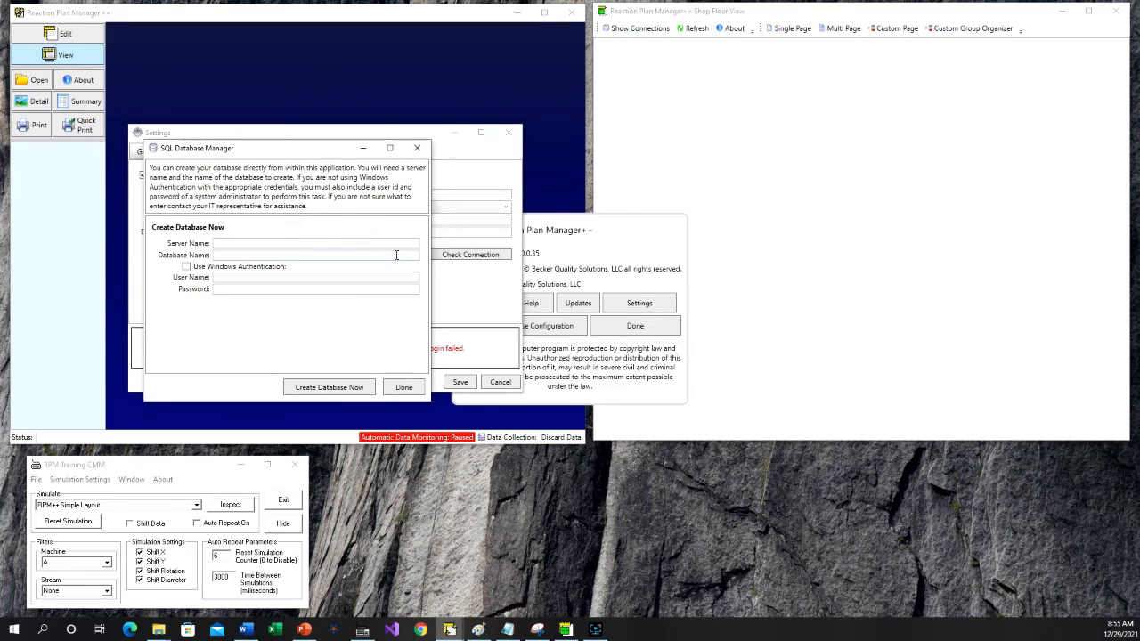
pyautogui.moveTo(324, 148); pyautogui.dragTo(342, 144)
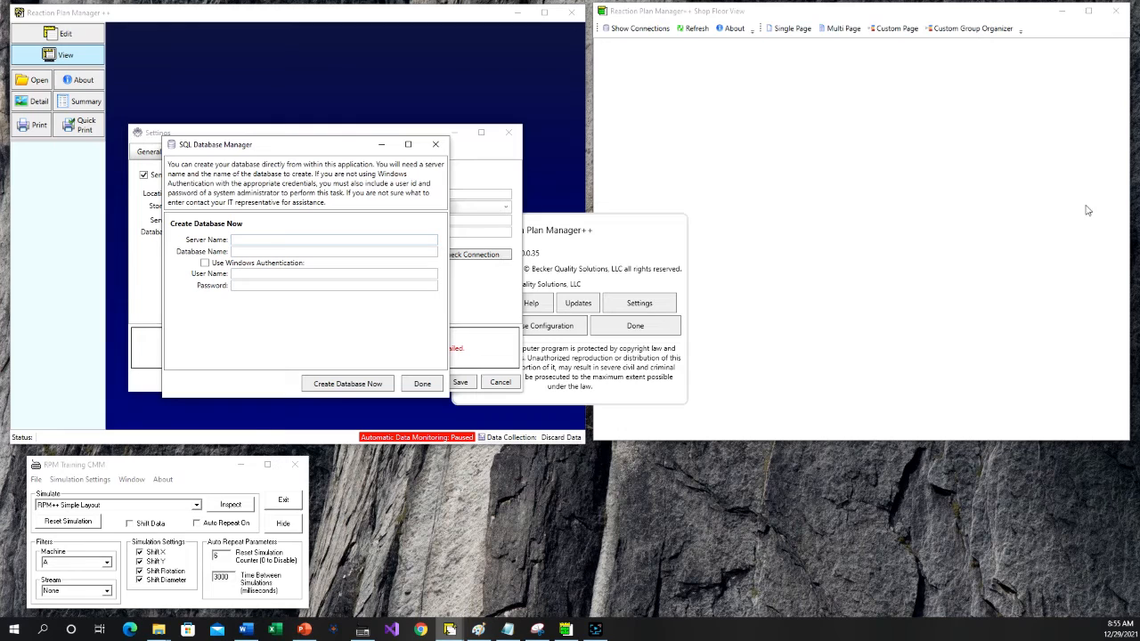
pyautogui.rightClick(271, 253)
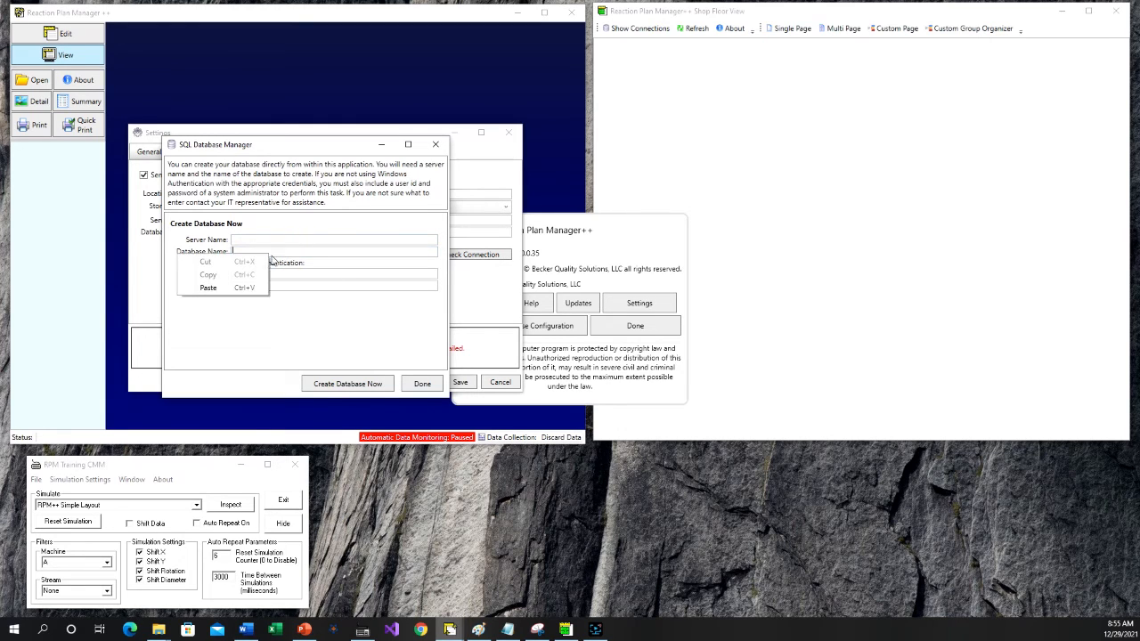
pyautogui.click(247, 286)
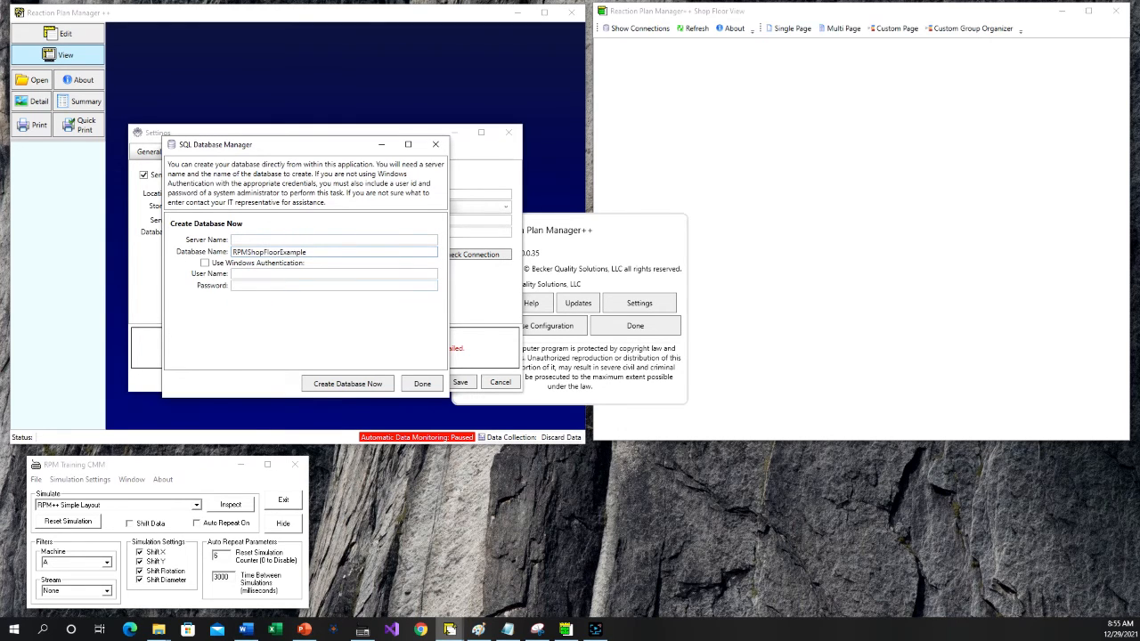
pyautogui.hotkey('alt', 'Tab')
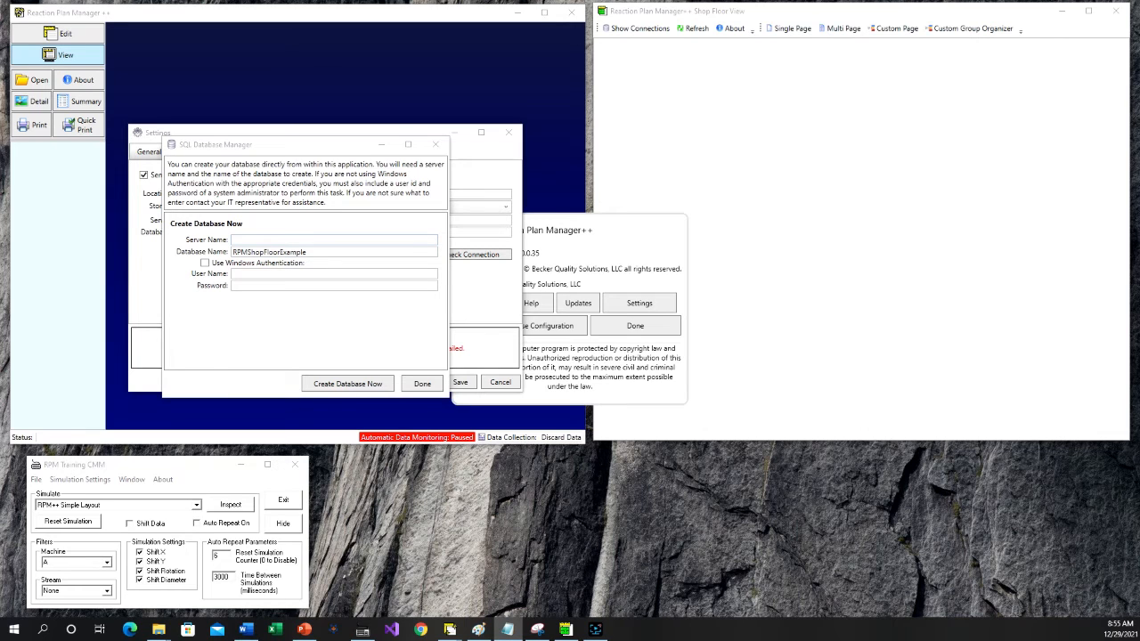
pyautogui.rightClick(270, 240)
pyautogui.click(253, 273)
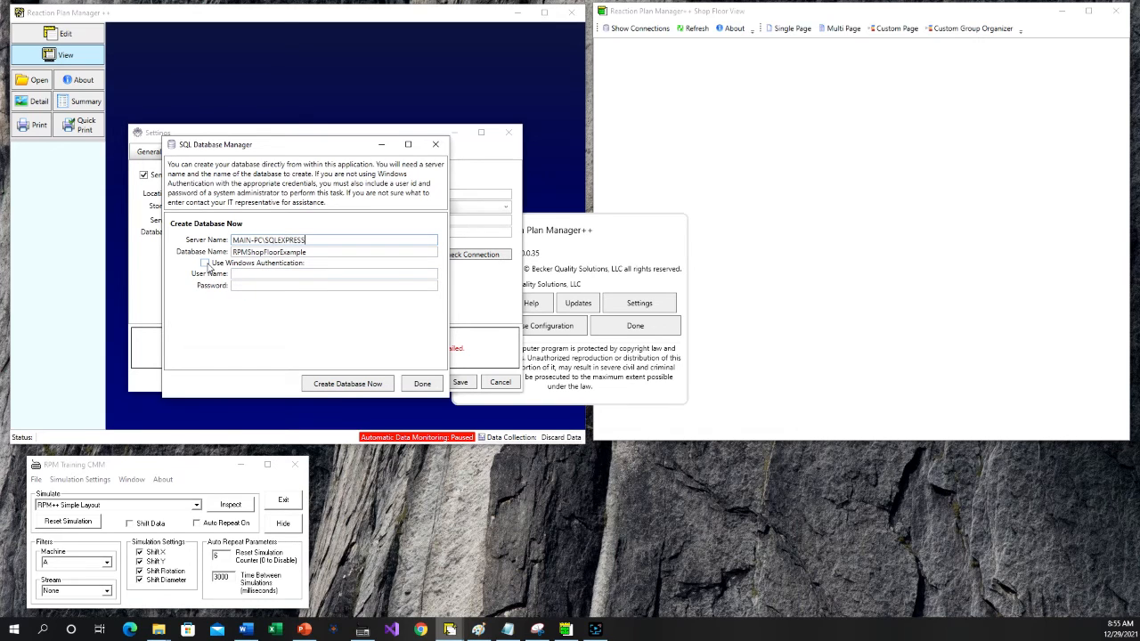
pyautogui.click(205, 264)
pyautogui.click(344, 393)
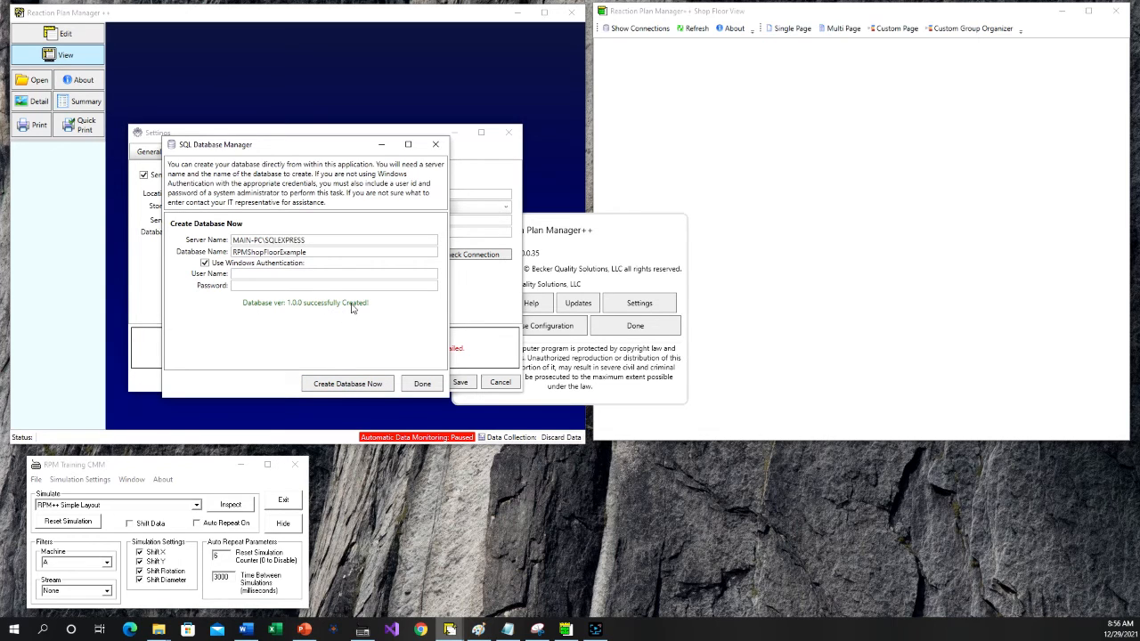
pyautogui.click(430, 383)
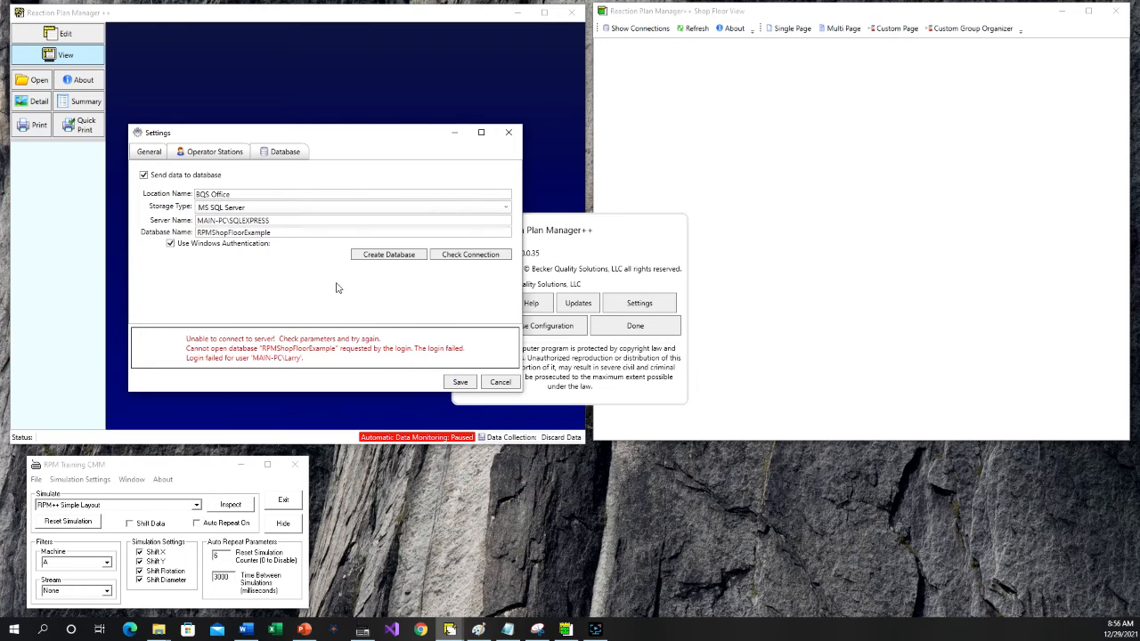
# - Recheck the database connection, save the settings and close the About window
pyautogui.click(481, 258)
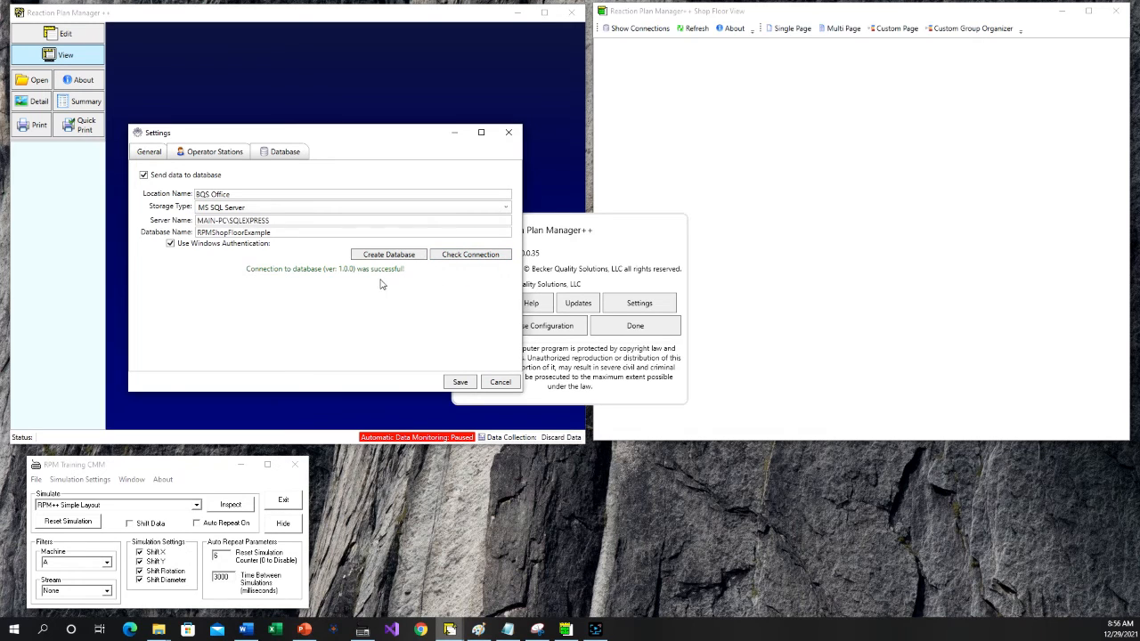
pyautogui.click(460, 383)
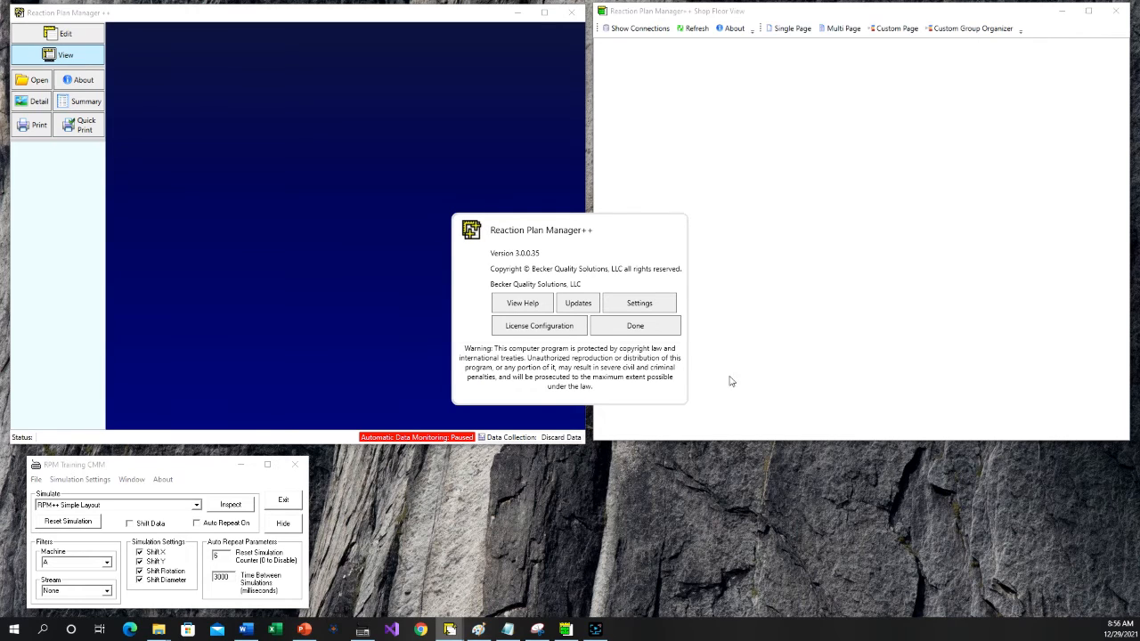
pyautogui.click(640, 326)
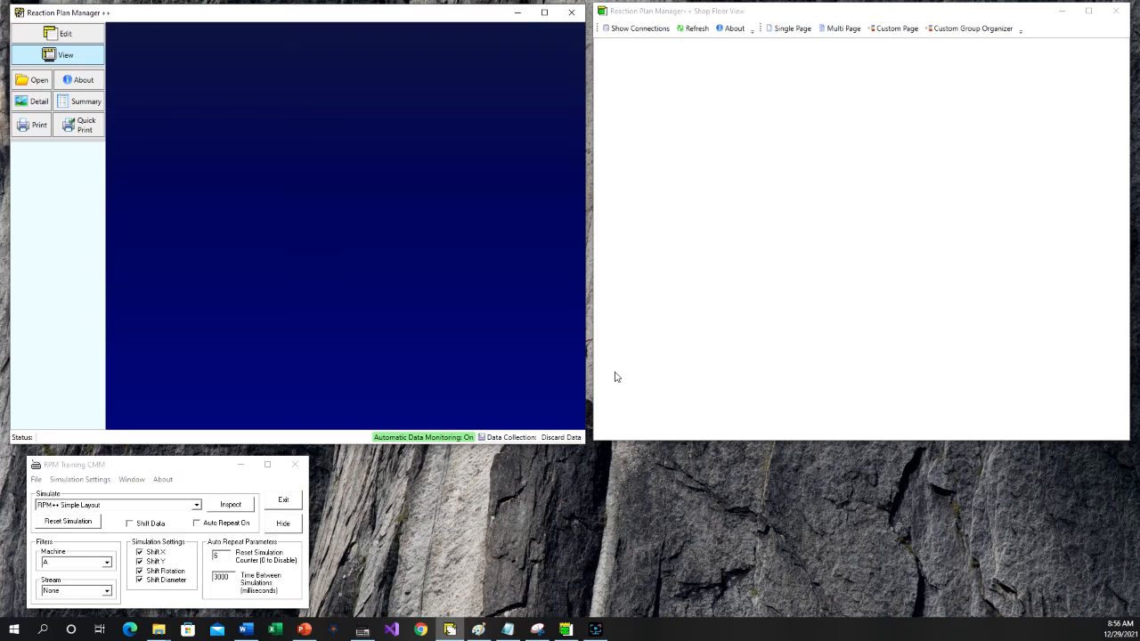
# - Run the RPM++ Simple Layout inspection twice for machine A
pyautogui.click(229, 508)
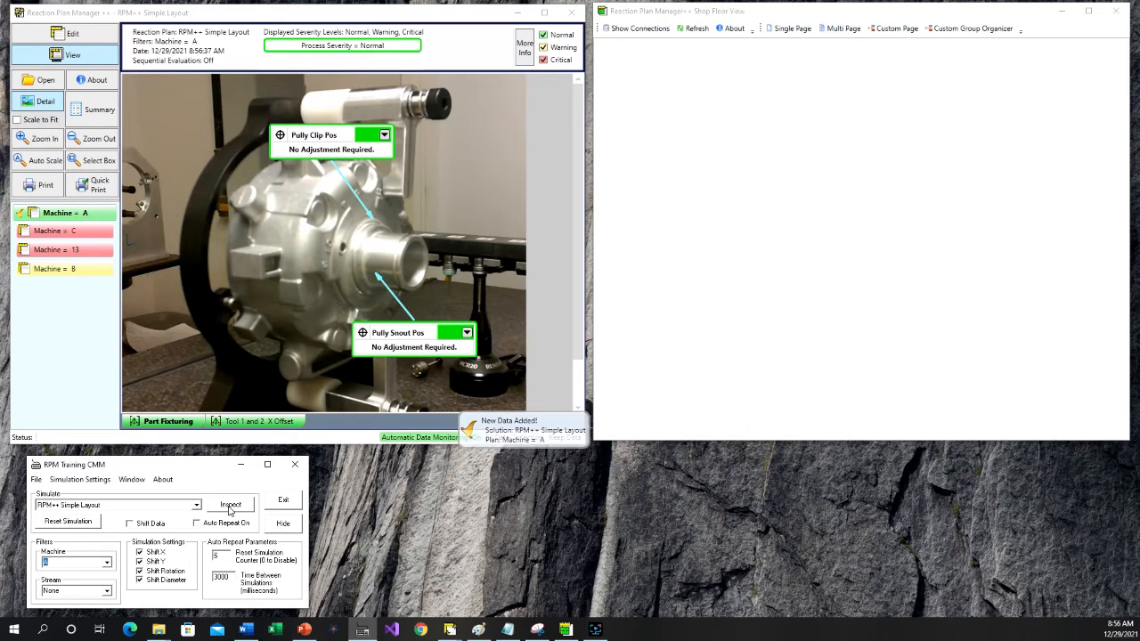
pyautogui.click(230, 505)
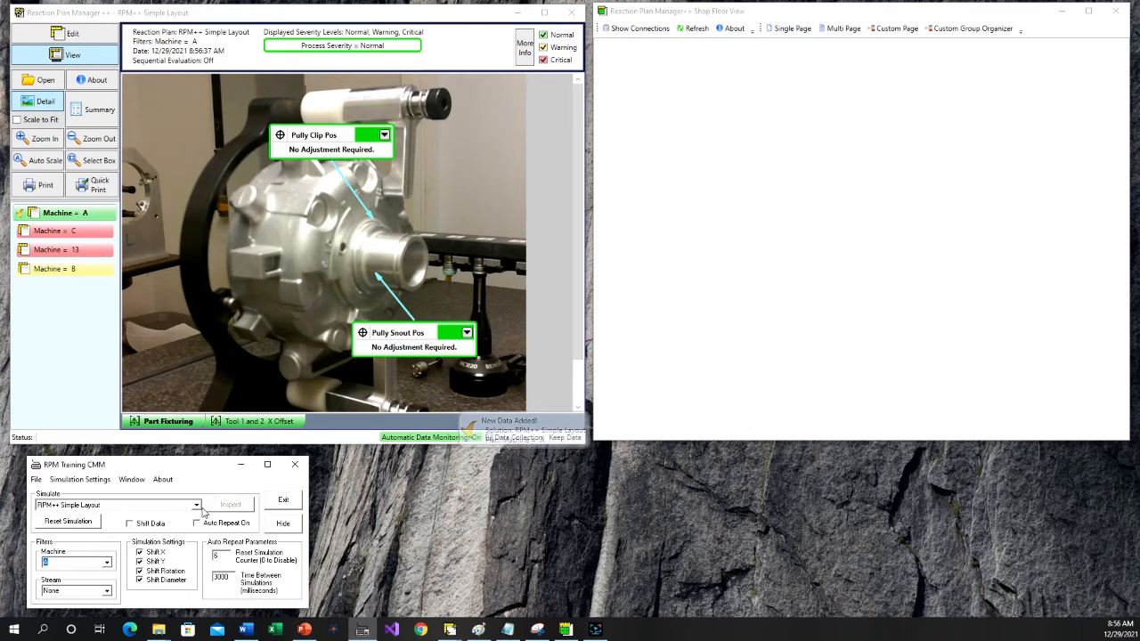
# - Choose the RPM++ Basics simulation, run its inspection for machine A and accept the flagged measurement data
pyautogui.click(196, 505)
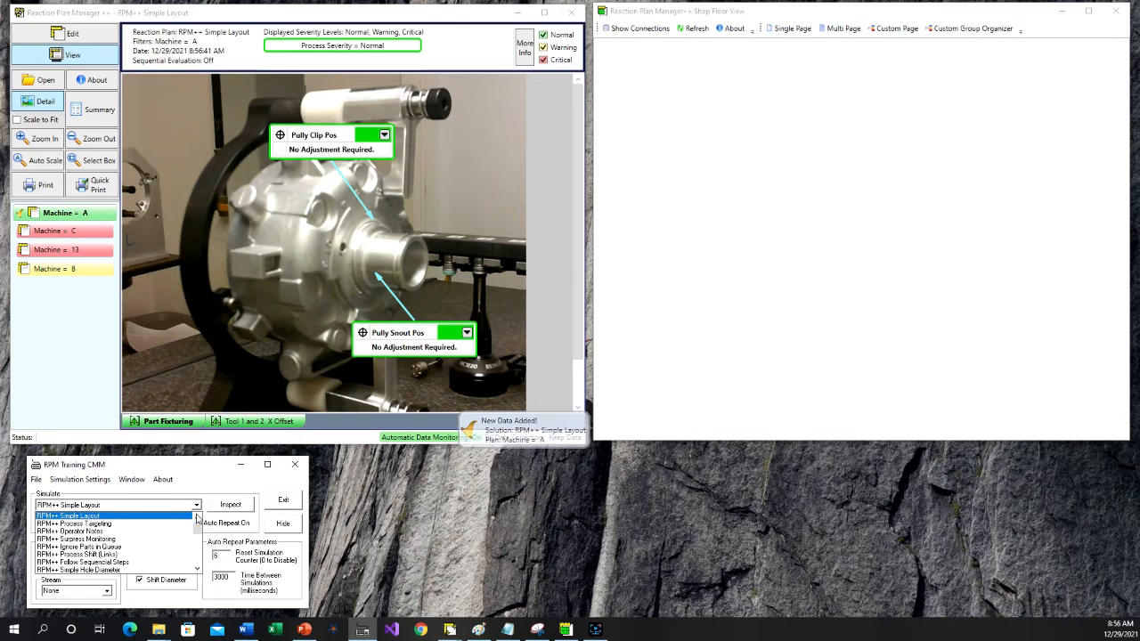
pyautogui.scroll(2, 172, 534)
pyautogui.click(81, 517)
pyautogui.click(233, 505)
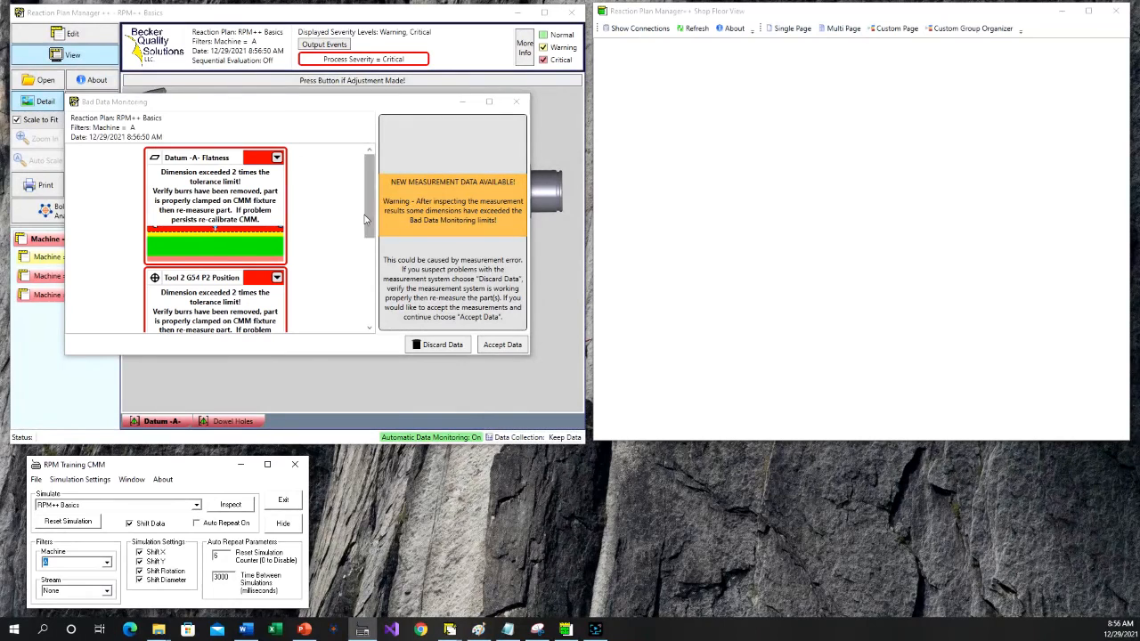
pyautogui.click(502, 346)
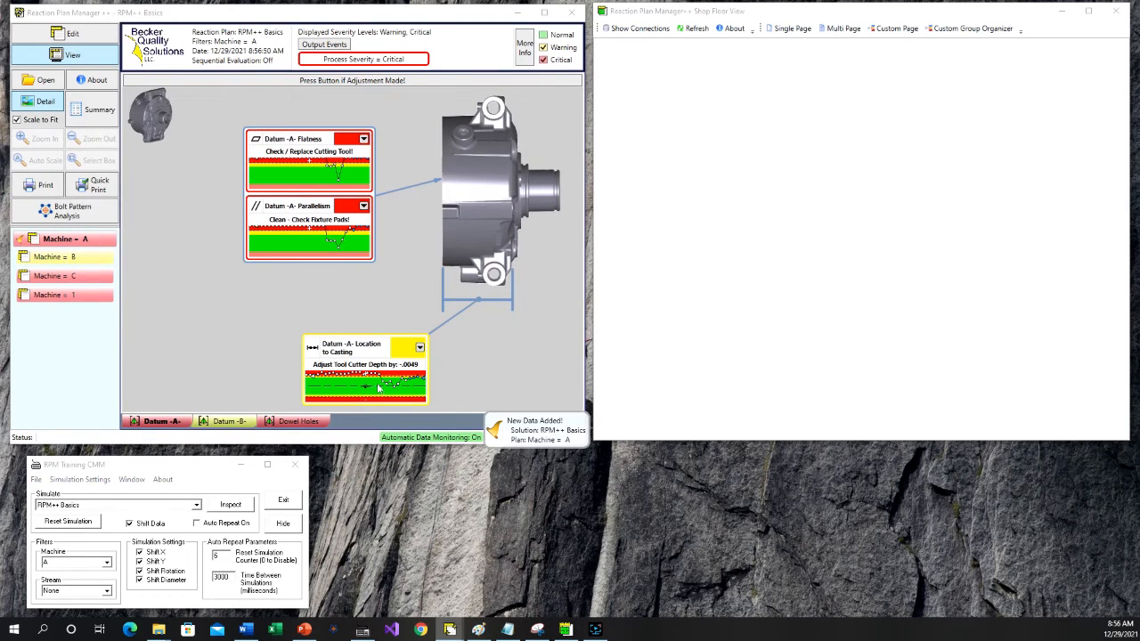
# - Select the RPM++ Turning Process simulation and run its inspection for machine A
pyautogui.click(196, 506)
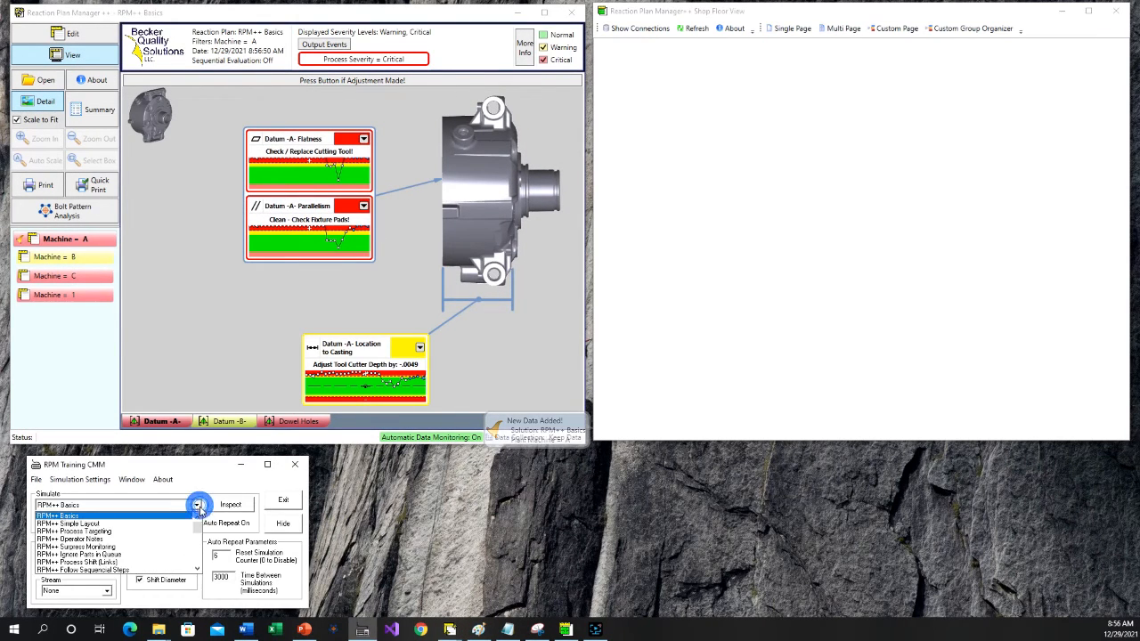
pyautogui.scroll(-2, 182, 540)
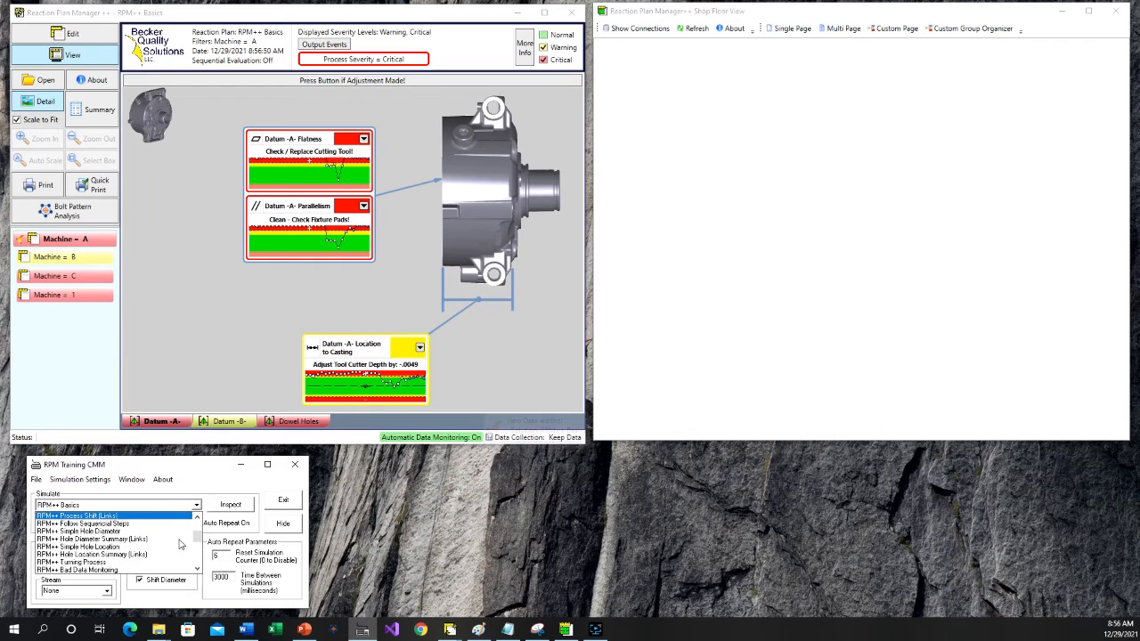
pyautogui.click(127, 562)
pyautogui.click(242, 504)
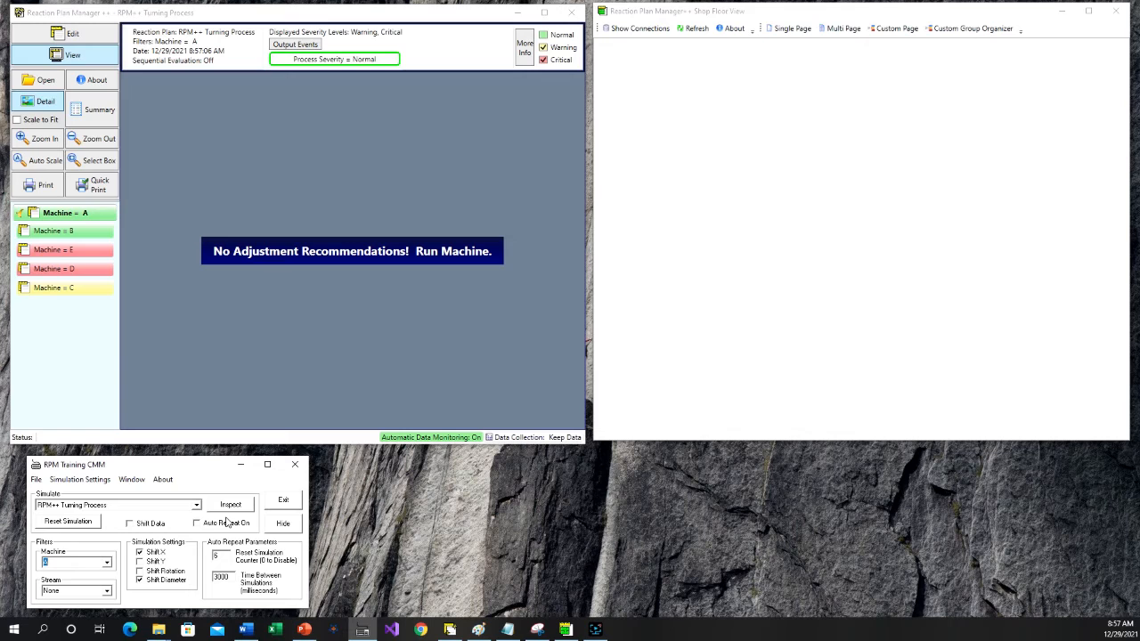
# - Switch to the PowerPoint setup presentation and start the slide show from slide 14 on adding Shop Floor View connections
pyautogui.click(868, 18)
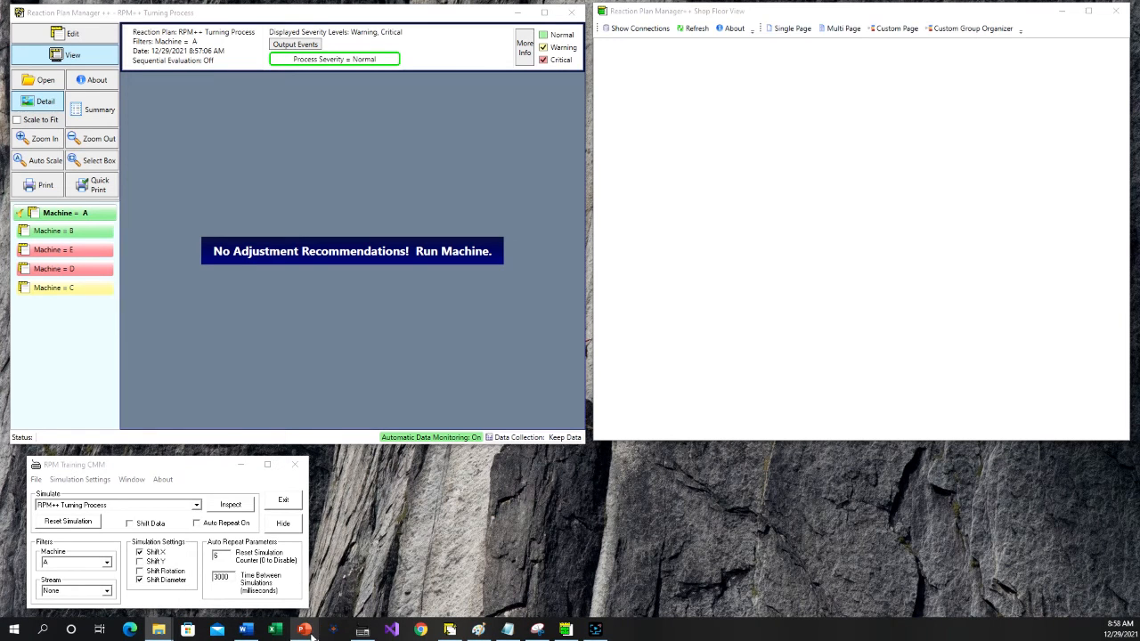
pyautogui.moveTo(311, 635)
pyautogui.click(312, 570)
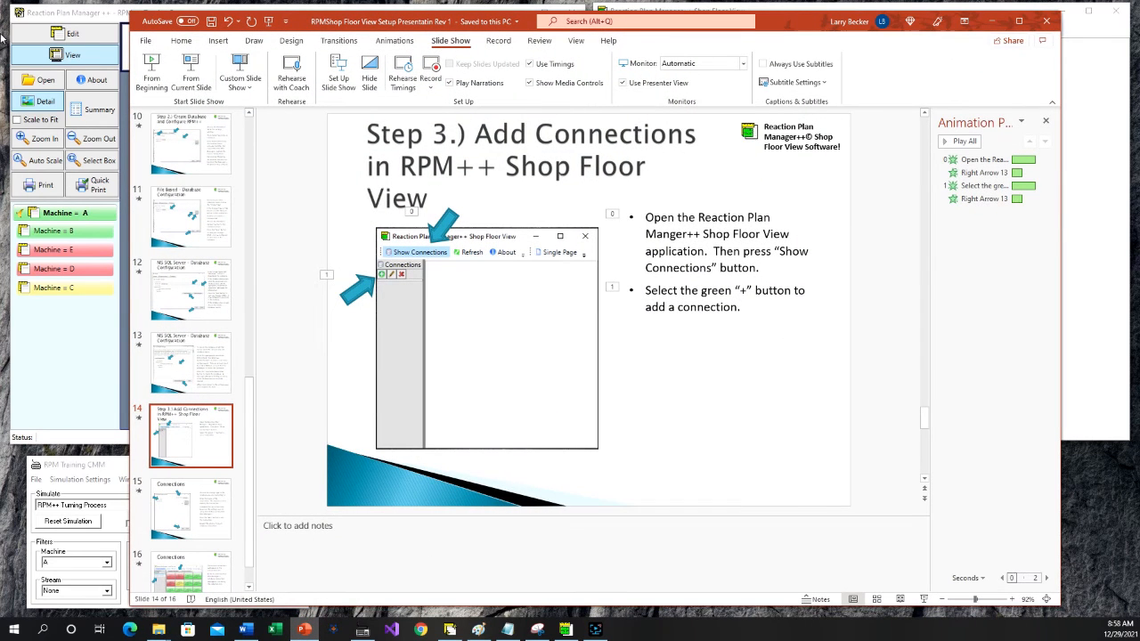
pyautogui.click(200, 82)
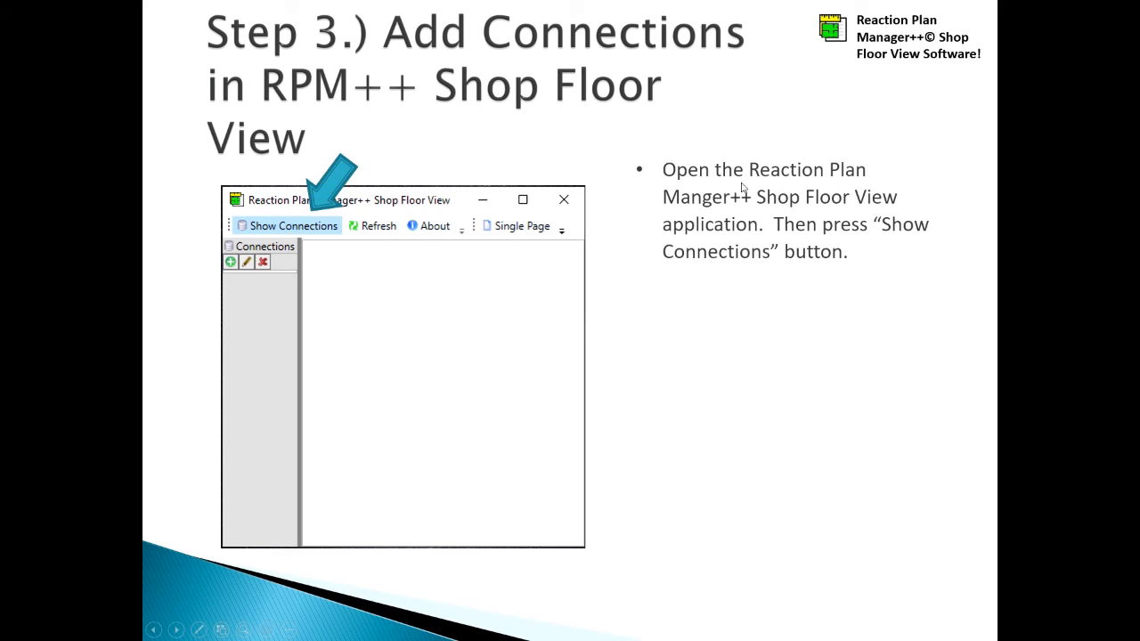
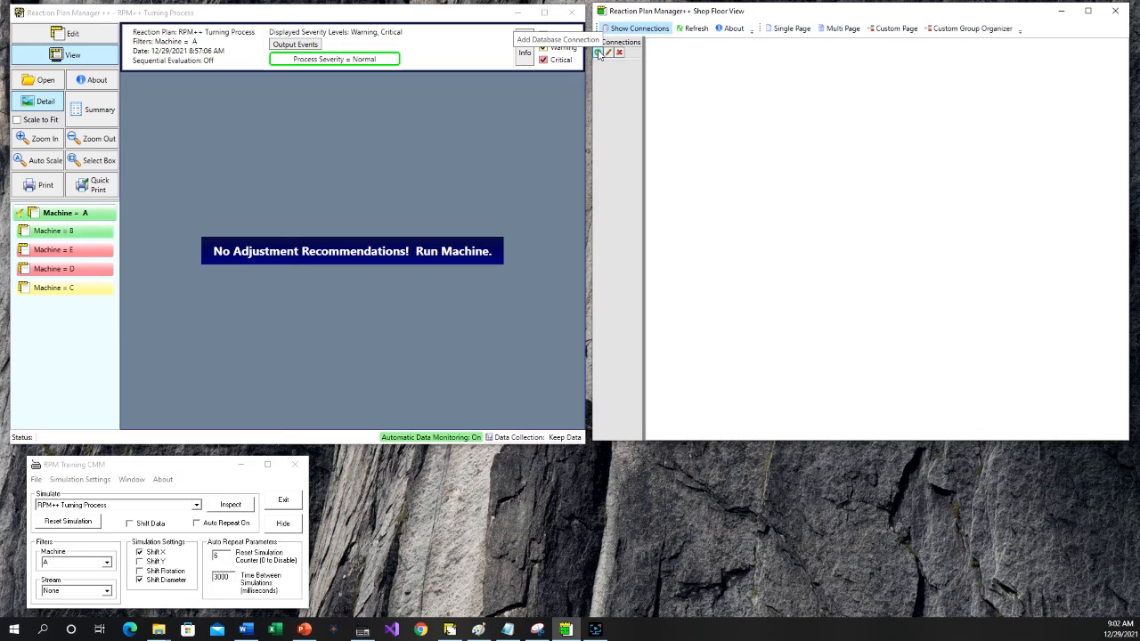
# - Start a new file-based database connection in the Shop Floor View and name it Connection Example 1
pyautogui.click(599, 52)
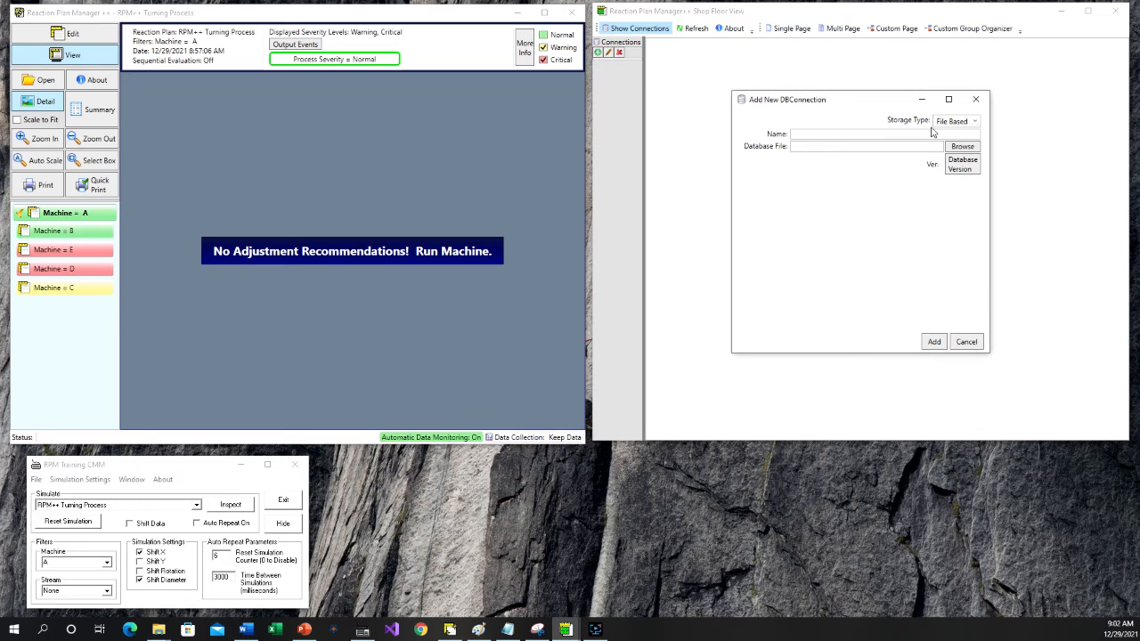
pyautogui.moveTo(849, 102); pyautogui.dragTo(828, 108)
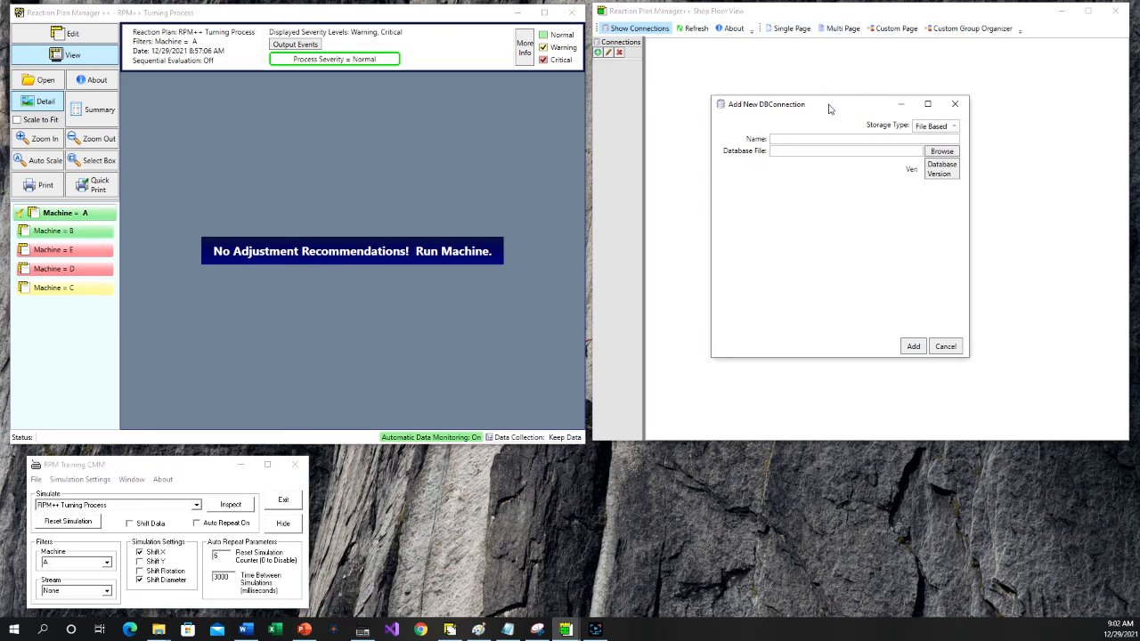
pyautogui.click(798, 140)
pyautogui.write('Connection Example 1')
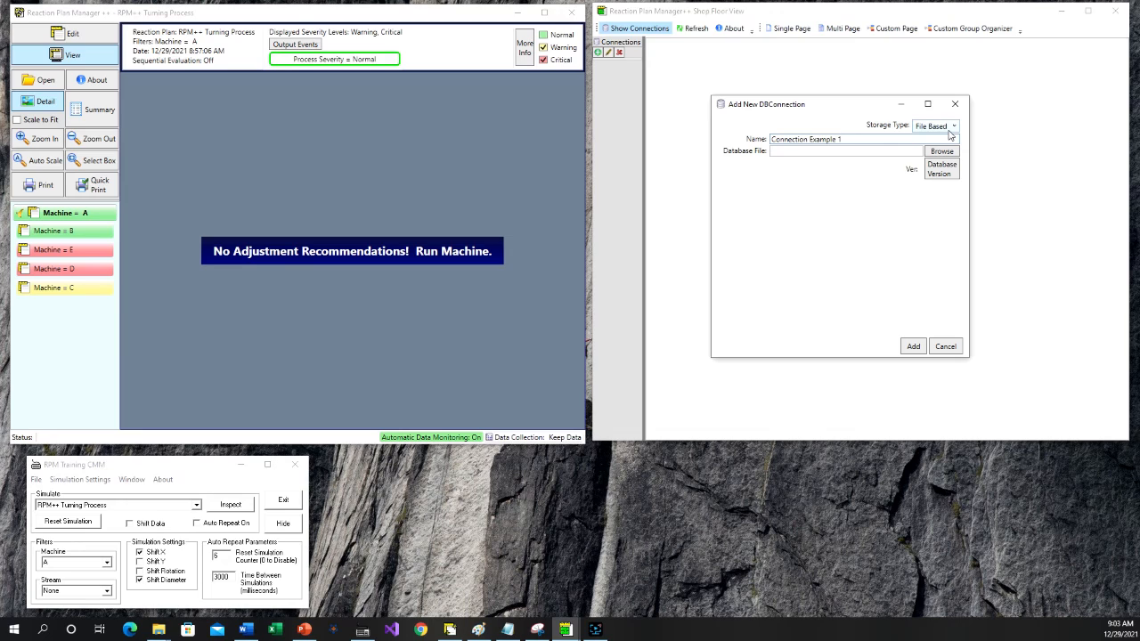
pyautogui.click(890, 139)
# - Choose the StatusInfo database in the RPM Repository folder as the connection's database file
pyautogui.click(939, 153)
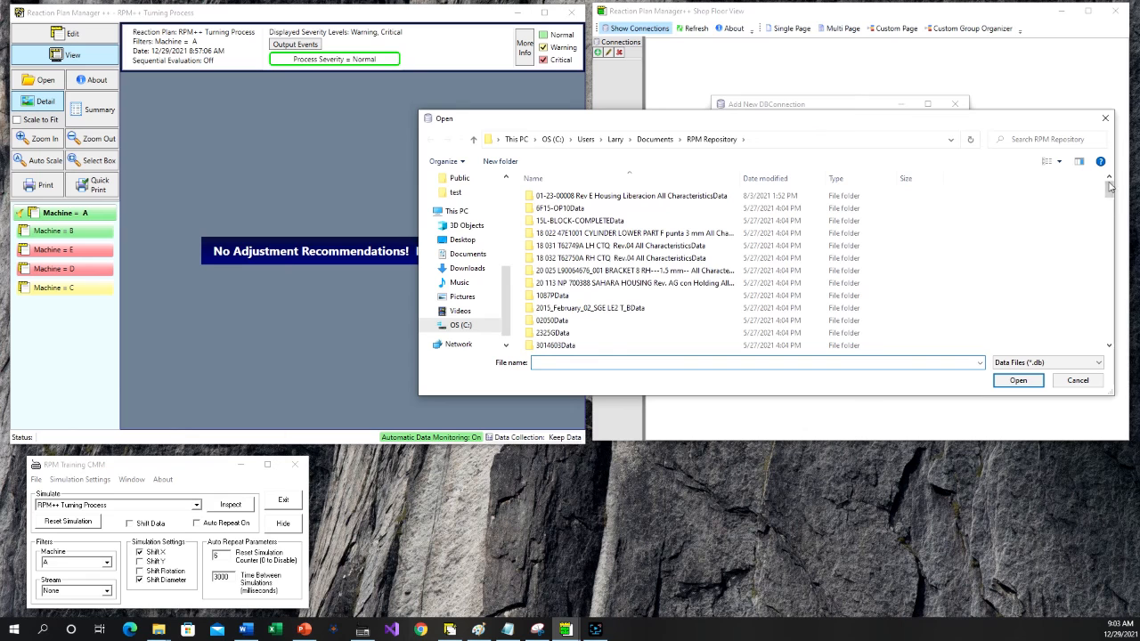
pyautogui.moveTo(1110, 194); pyautogui.dragTo(1097, 350)
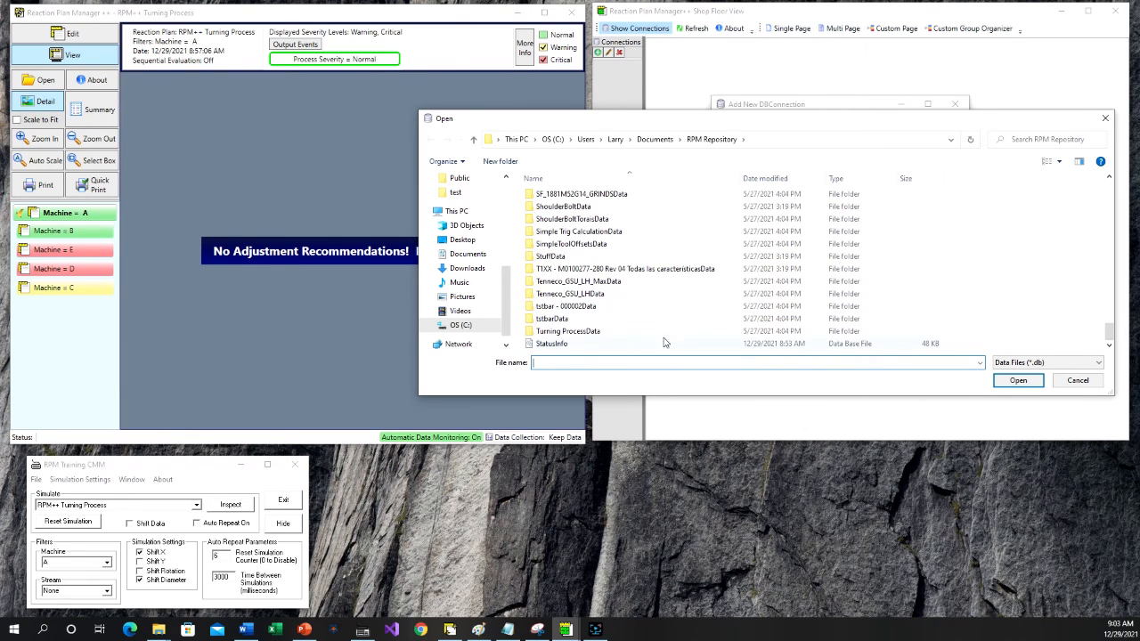
pyautogui.click(573, 346)
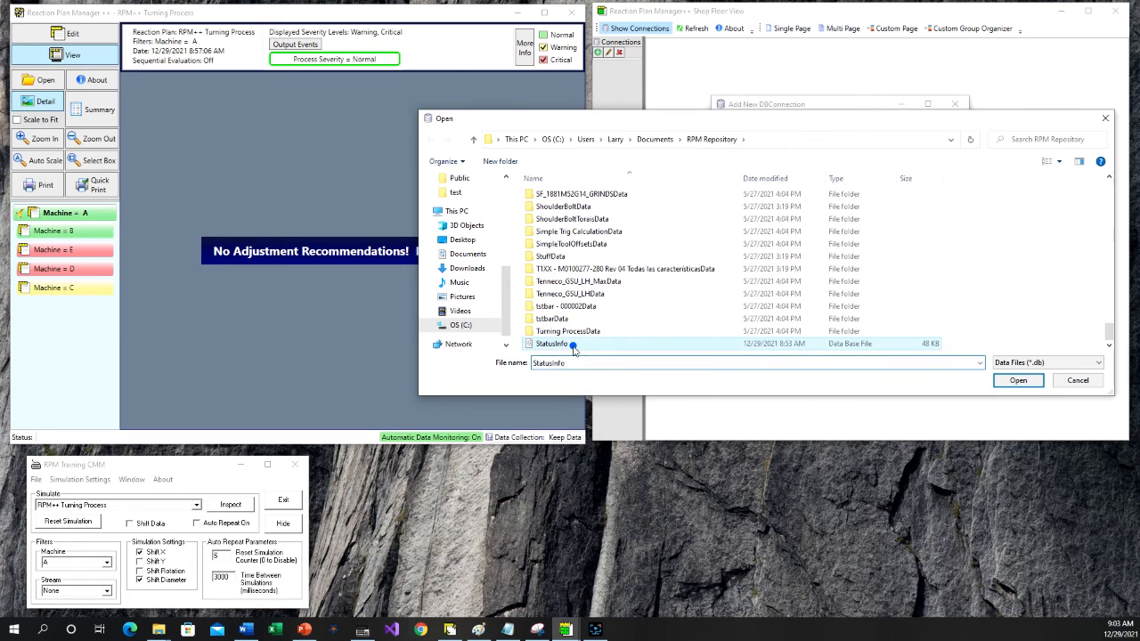
pyautogui.click(1007, 385)
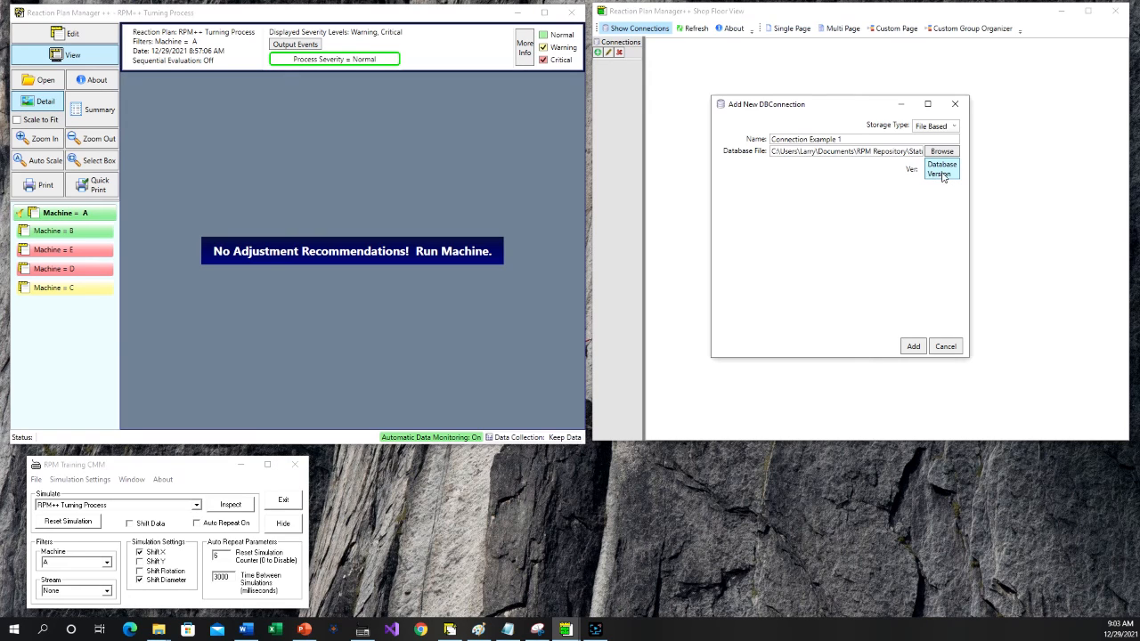
# - Check the database version, then add Connection Example 1 and display its inspection page
pyautogui.click(943, 174)
pyautogui.click(914, 347)
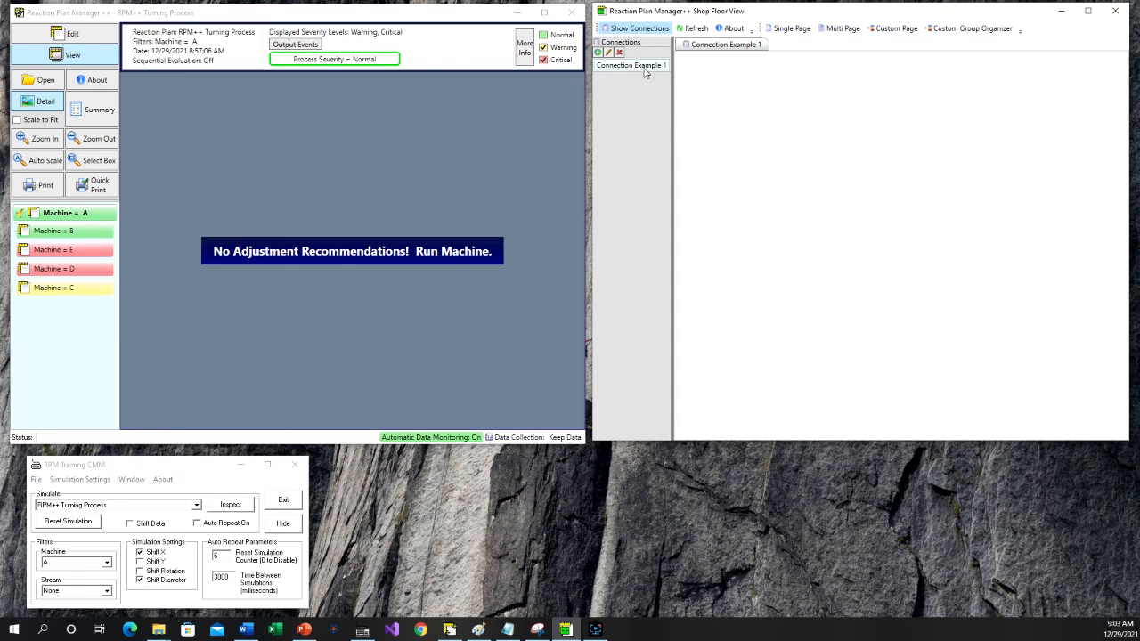
pyautogui.click(710, 46)
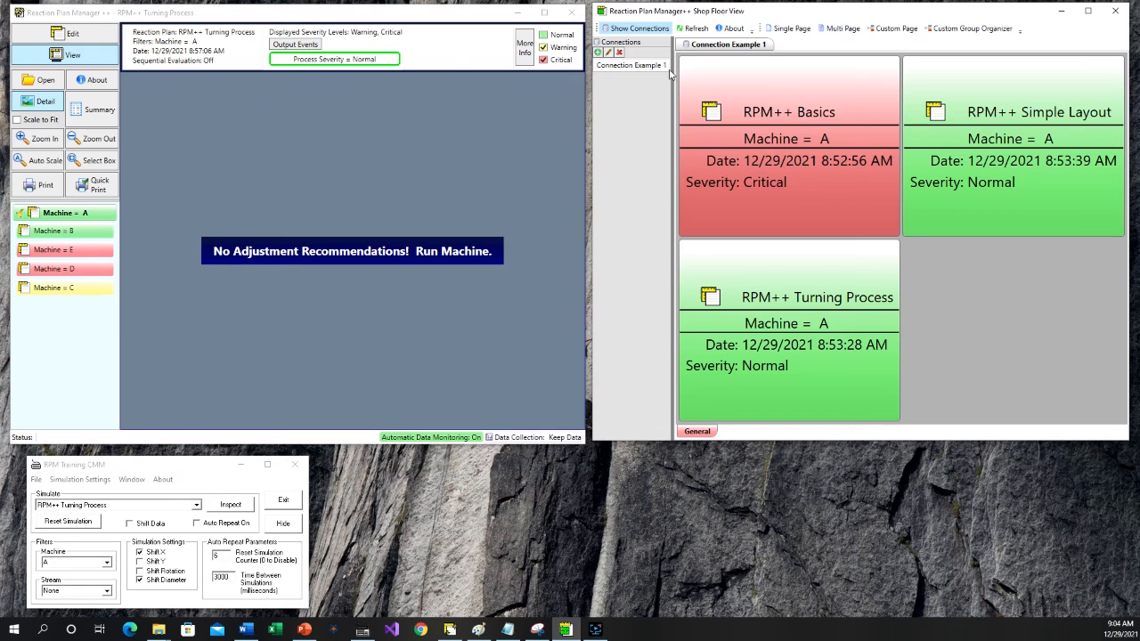
# - Start a new MS SQL Server connection in the Shop Floor View with MAIN-PC\SQLEXPRESS as the server name
pyautogui.click(598, 53)
pyautogui.click(977, 125)
pyautogui.click(949, 144)
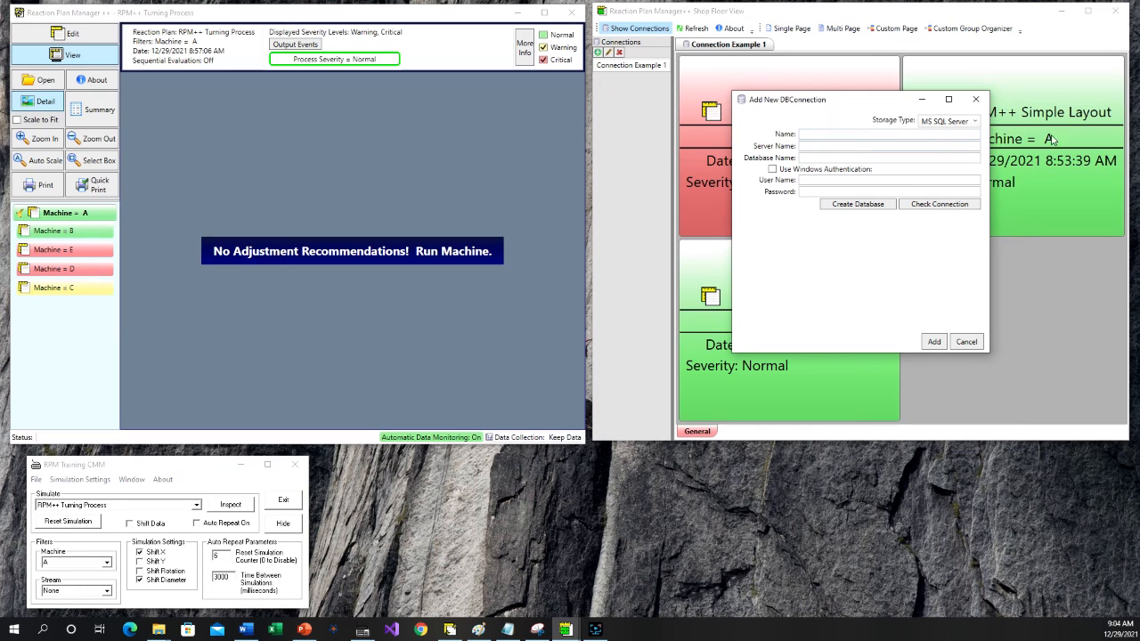
pyautogui.hotkey('alt', 'Tab')
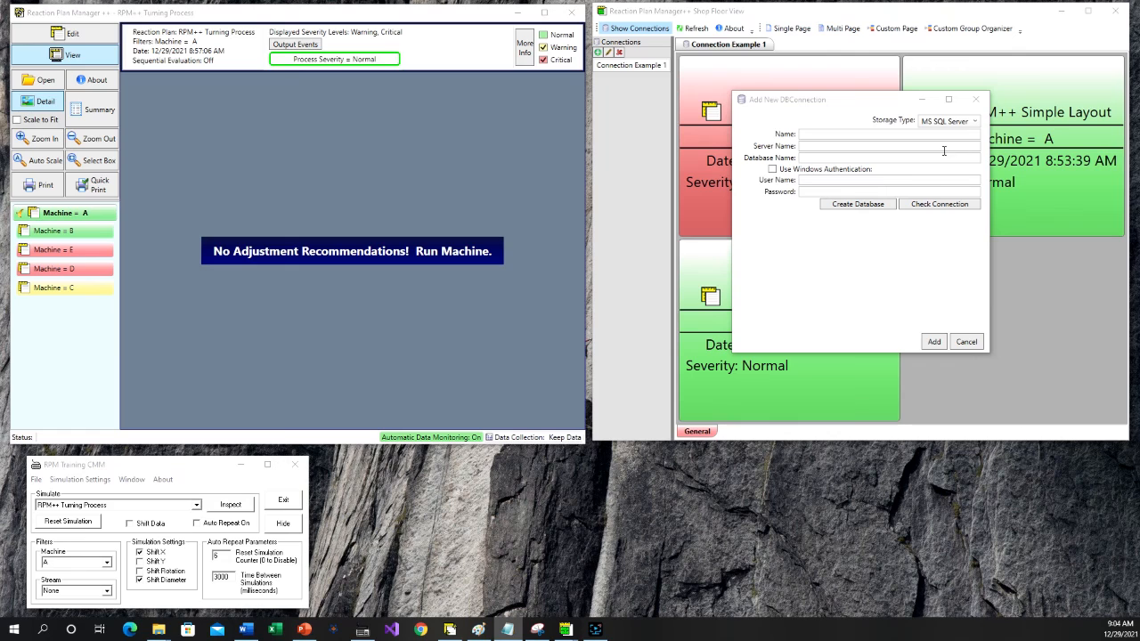
pyautogui.rightClick(865, 145)
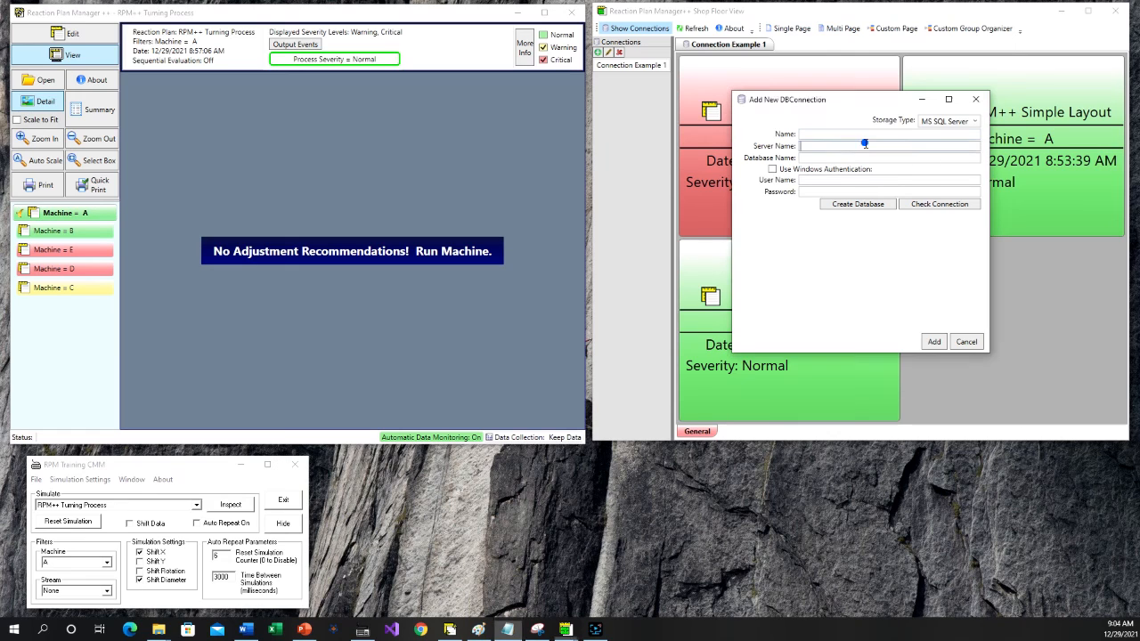
pyautogui.click(840, 177)
pyautogui.click(839, 157)
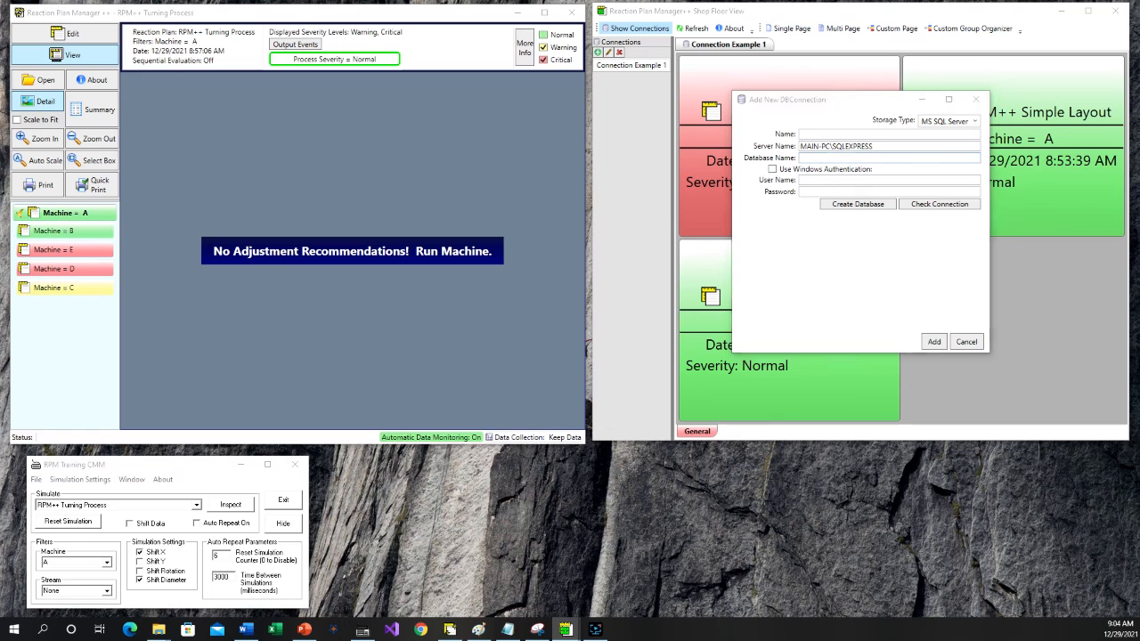
# - Set the connection's database name to RPMShopFloorExample and enable Windows authentication
pyautogui.hotkey('alt', 'Tab')
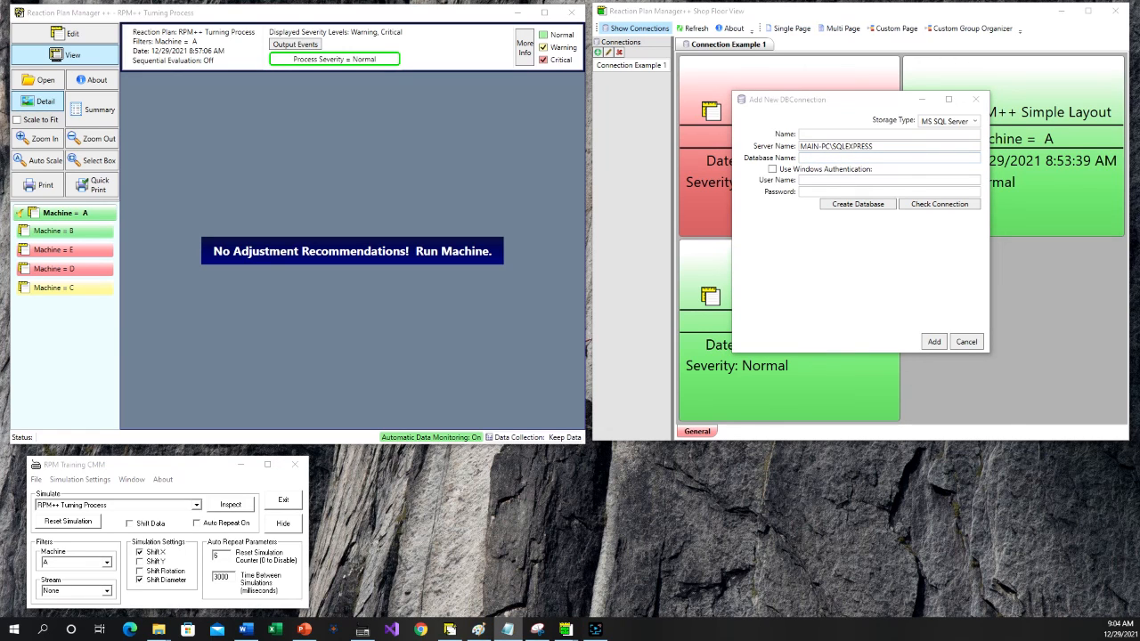
pyautogui.rightClick(834, 157)
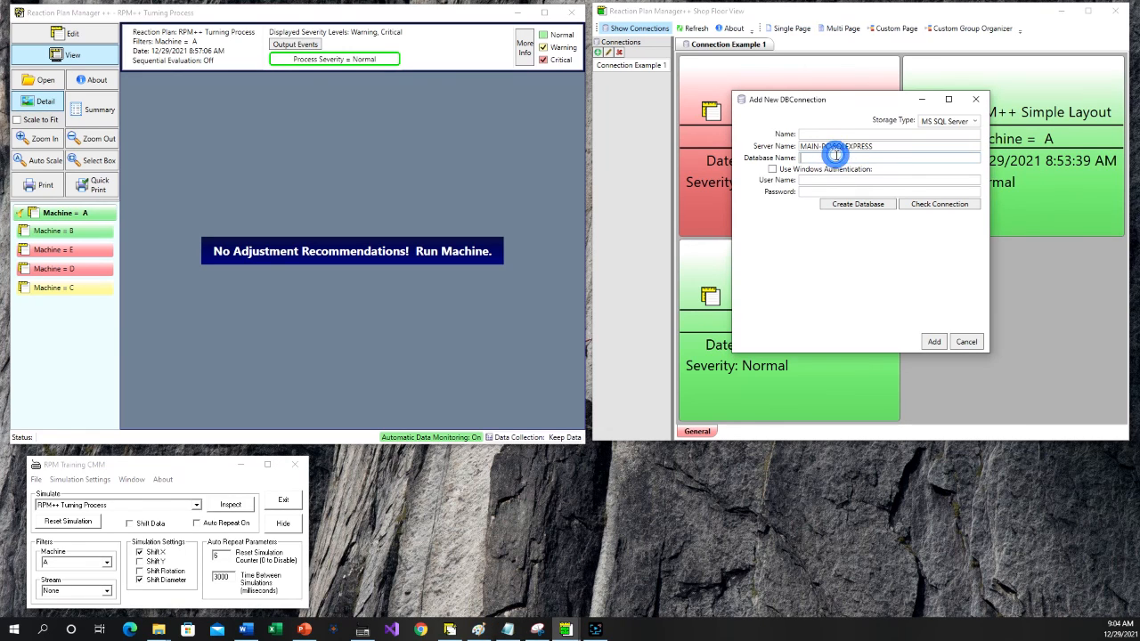
pyautogui.click(818, 189)
pyautogui.click(774, 169)
# - Name the SQL Server connection Connection Example 2, check the connection and add it
pyautogui.click(822, 136)
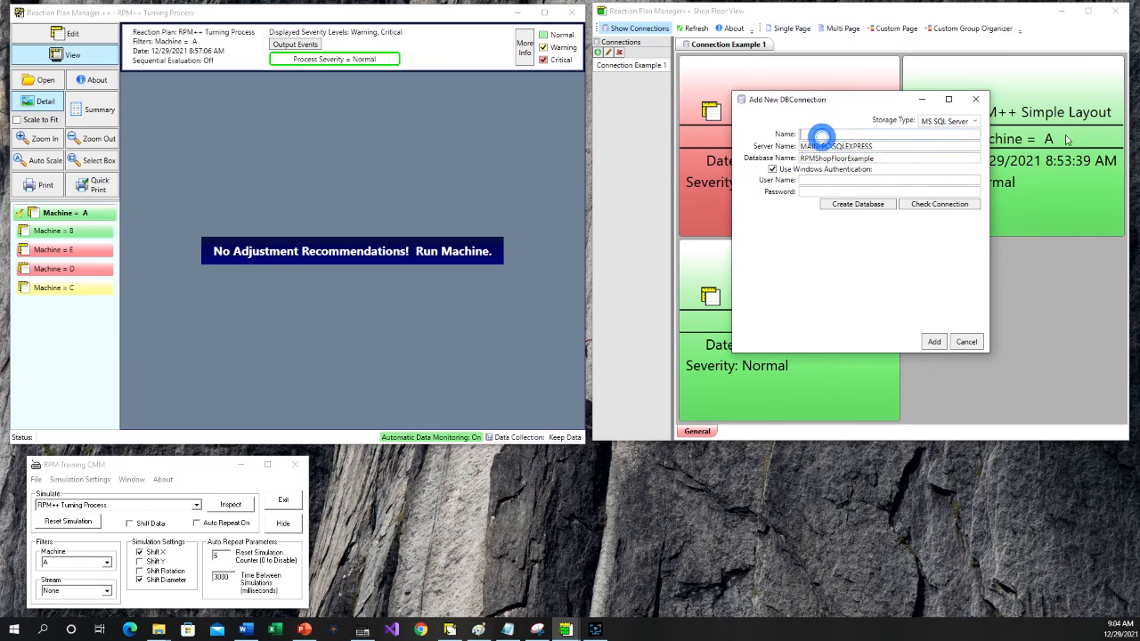
pyautogui.write('Connect')
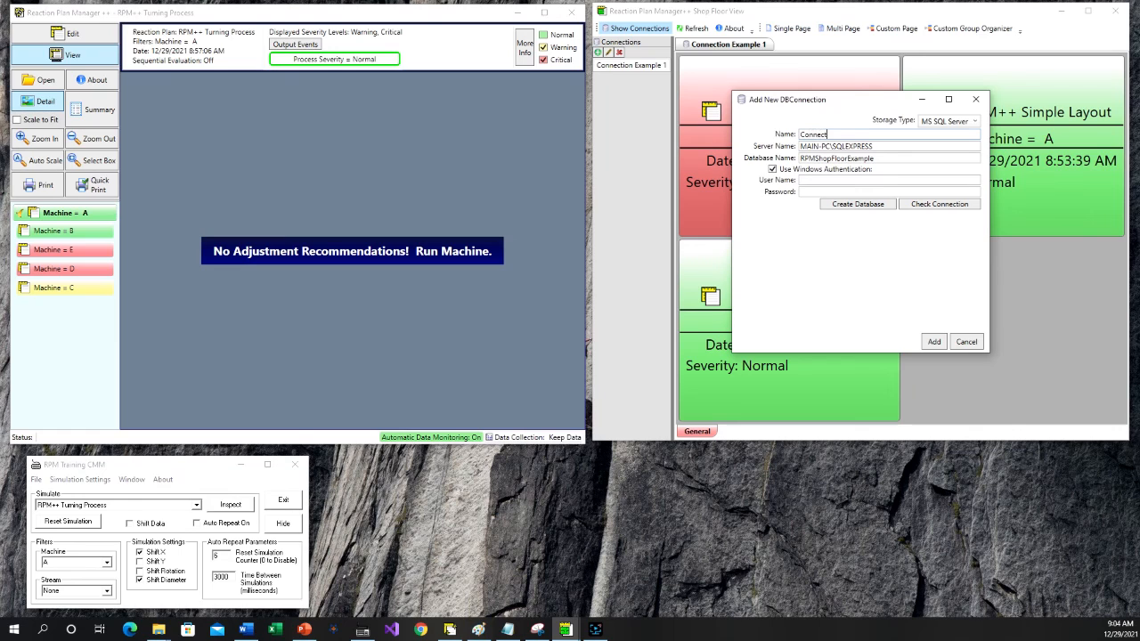
pyautogui.write('ion Example 2')
pyautogui.click(946, 211)
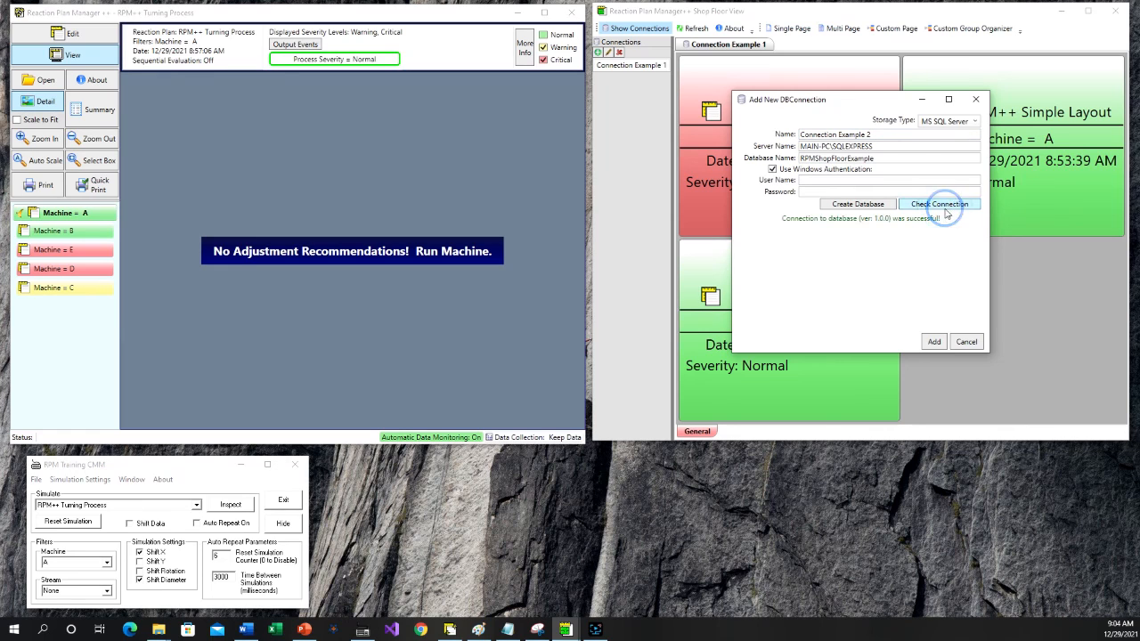
pyautogui.click(933, 342)
# - Compare the inspection tiles of Connection Example 1 and Connection Example 2 in the Shop Floor View
pyautogui.click(828, 45)
pyautogui.click(737, 45)
pyautogui.click(803, 44)
pyautogui.click(756, 45)
pyautogui.click(797, 44)
pyautogui.click(753, 45)
pyautogui.click(799, 47)
pyautogui.click(738, 44)
pyautogui.click(799, 47)
pyautogui.click(752, 44)
pyautogui.click(796, 45)
pyautogui.click(737, 44)
pyautogui.click(790, 43)
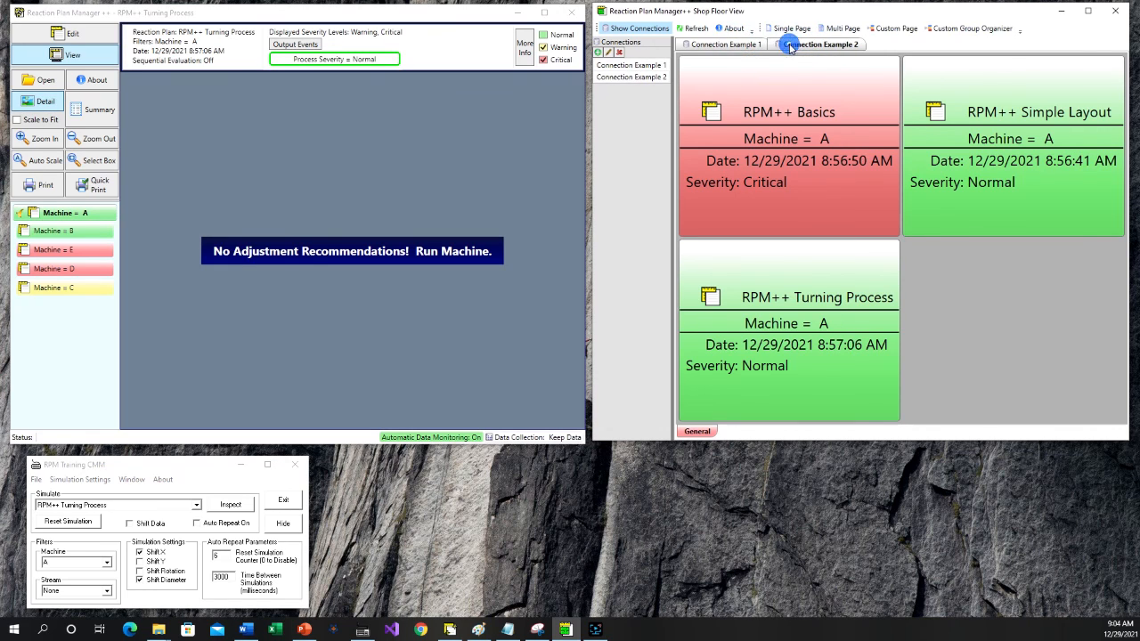
pyautogui.click(753, 45)
pyautogui.click(799, 45)
# - Run the RPM++ Simple Hole Diameter inspection for machine A and refresh the Shop Floor View
pyautogui.click(197, 505)
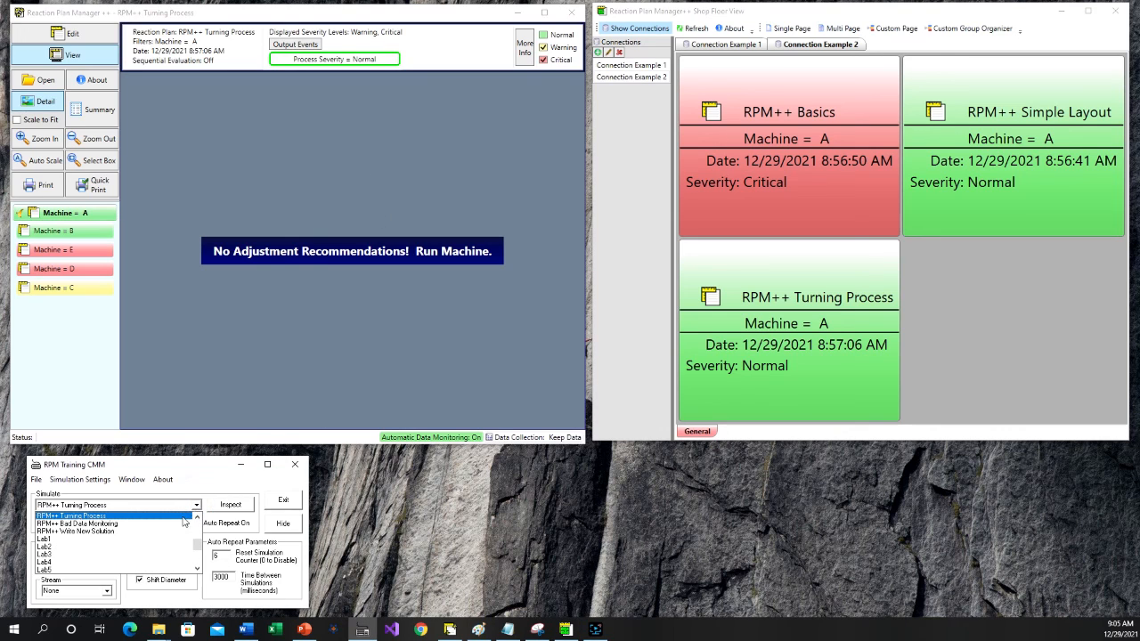
pyautogui.scroll(2, 184, 521)
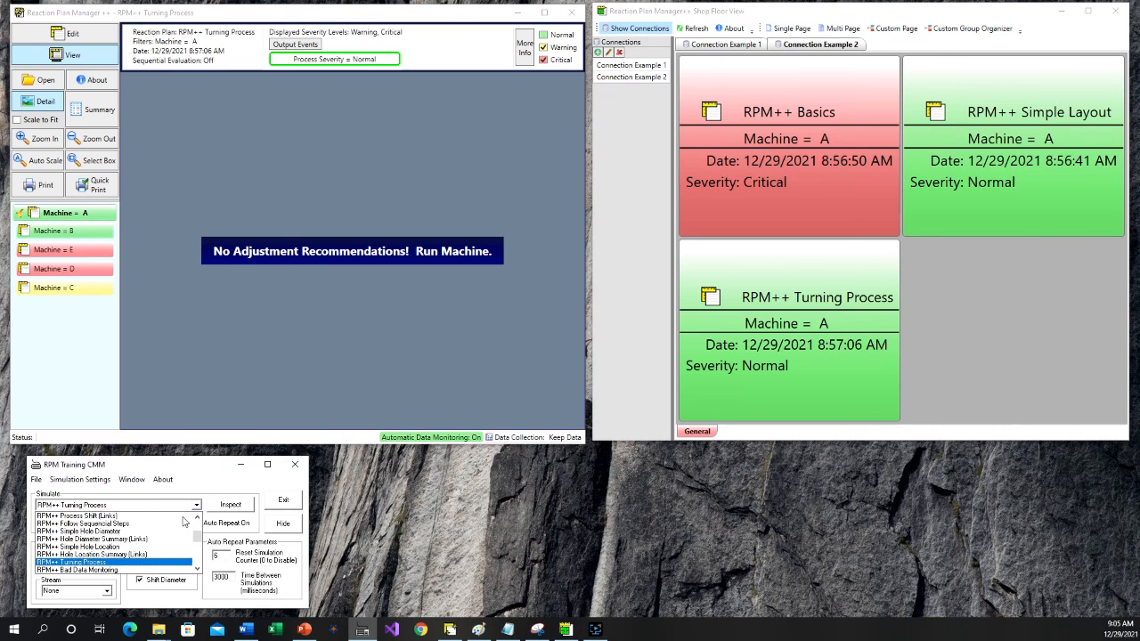
pyautogui.scroll(1, 184, 521)
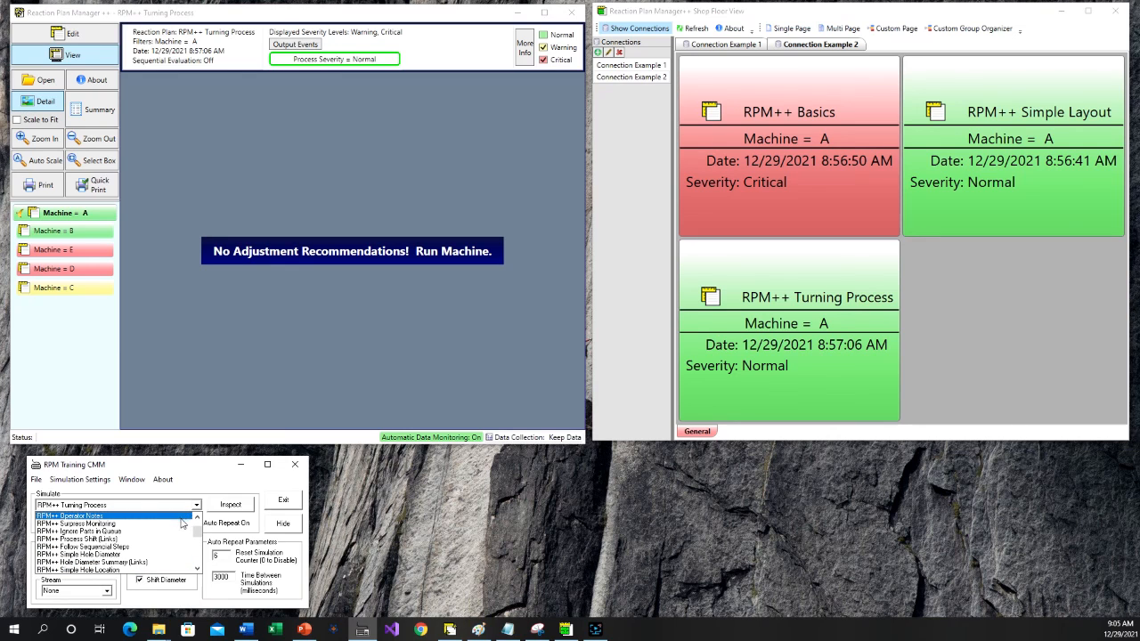
pyautogui.click(126, 556)
pyautogui.click(235, 505)
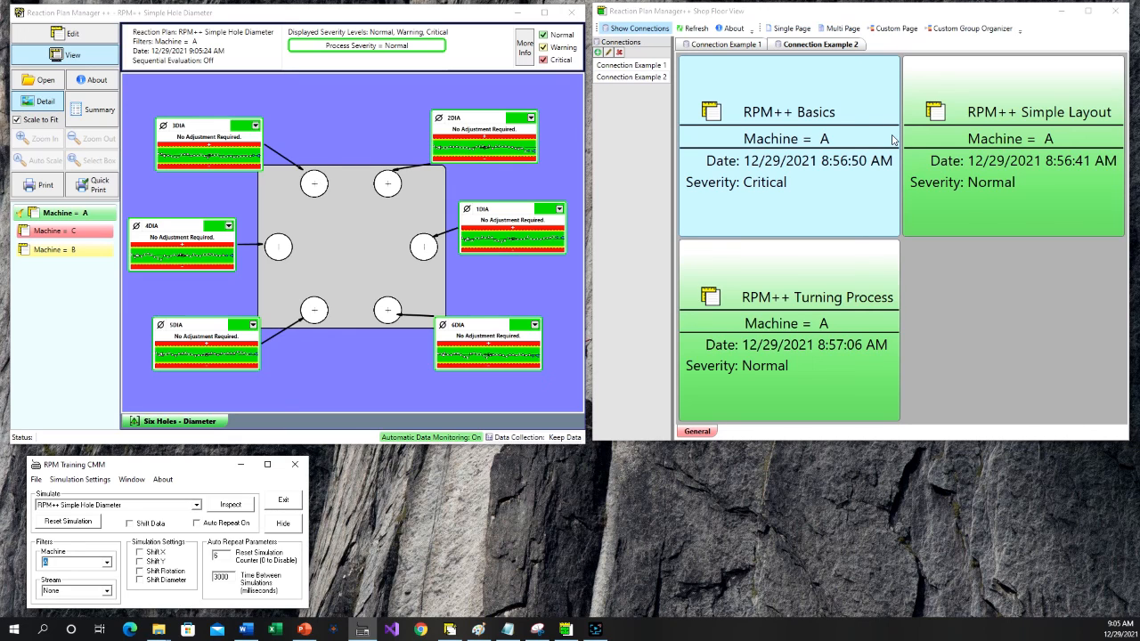
pyautogui.click(701, 30)
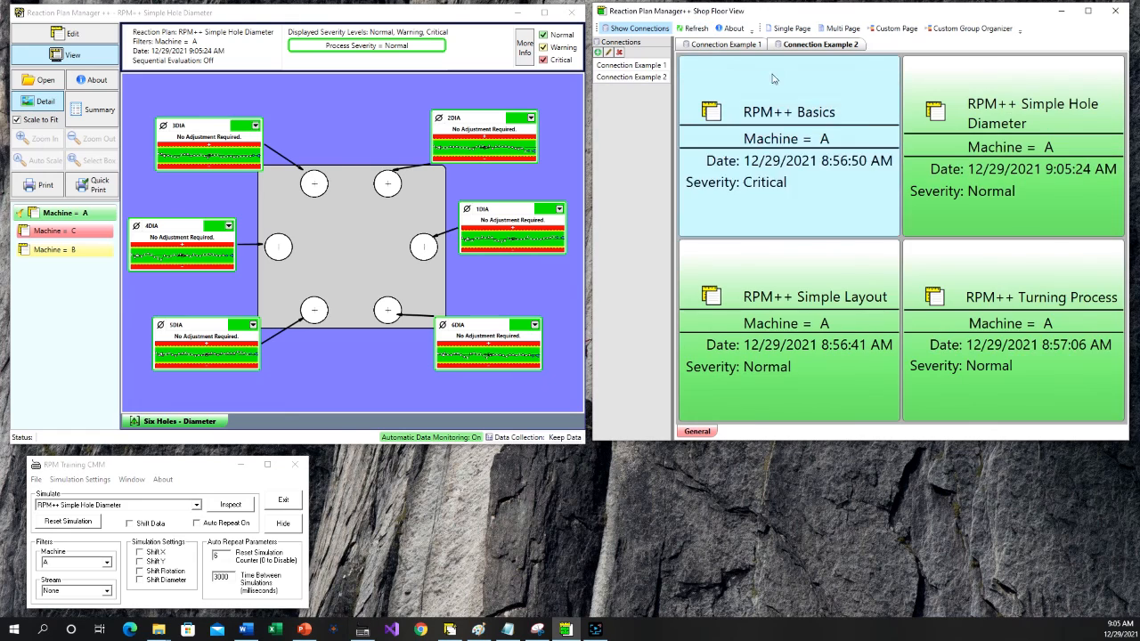